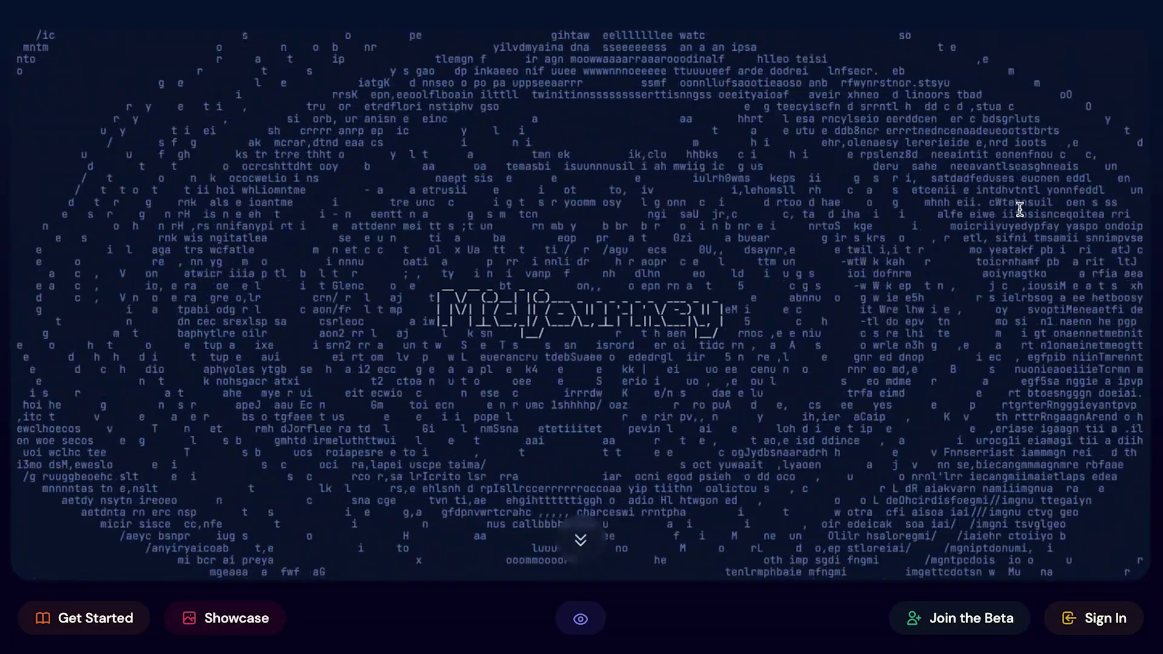
- Accept the Discord invitation to join the Midjourney server
scroll(1021, 212, "down", 10)
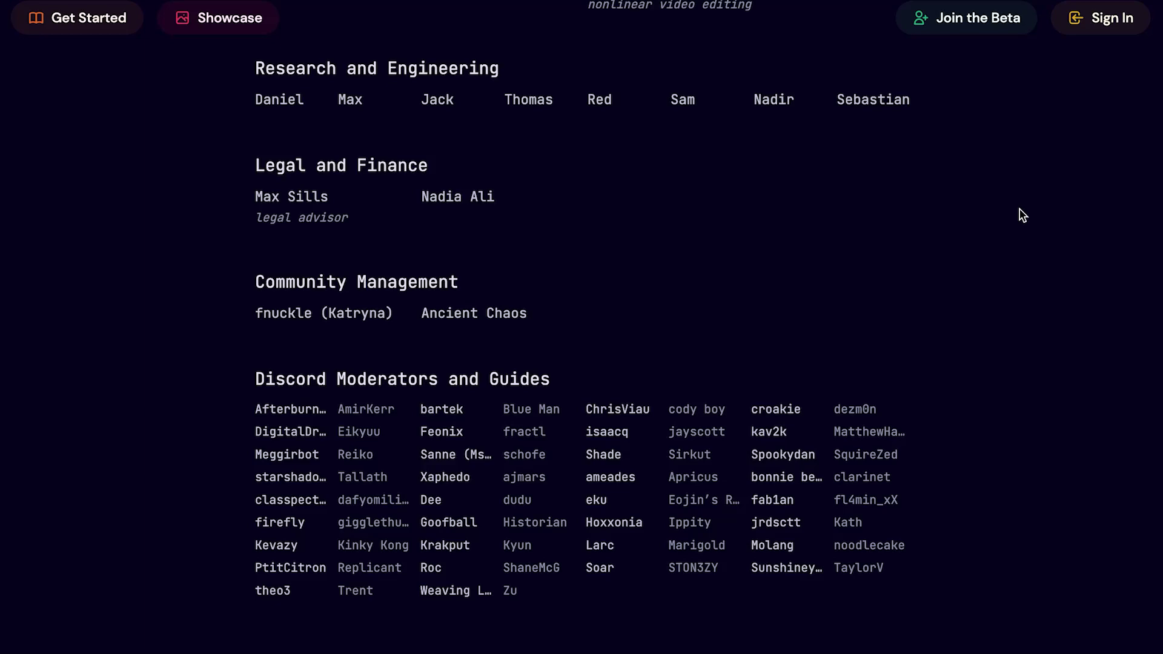
scroll(1021, 215, "down", 12)
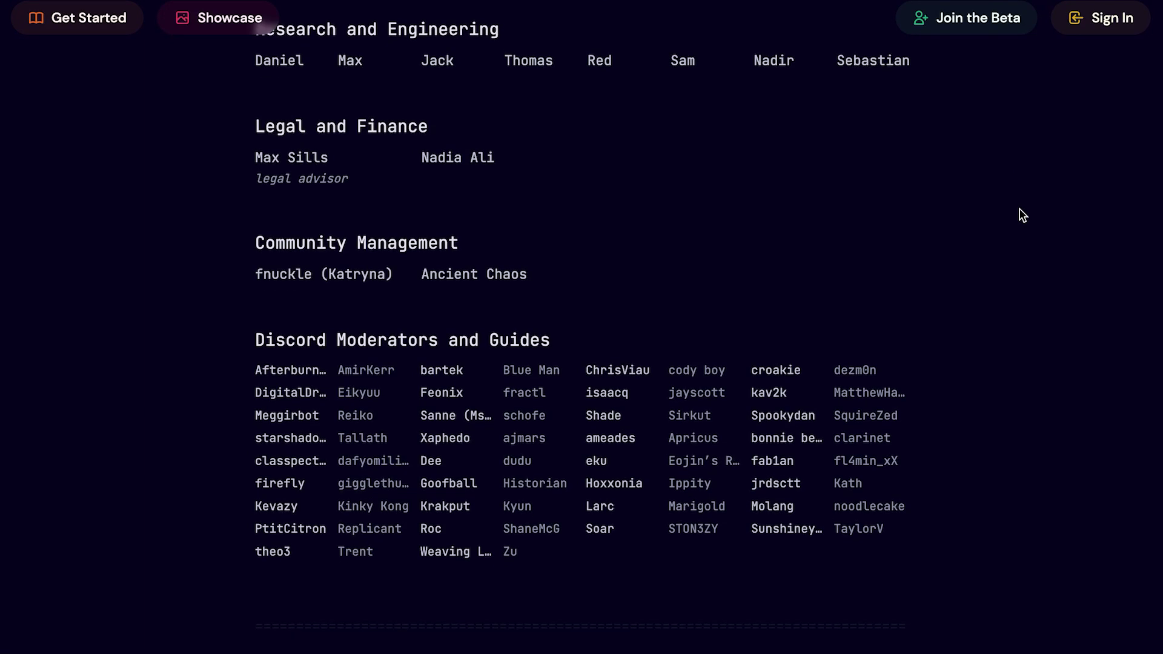
scroll(1021, 215, "up", 20)
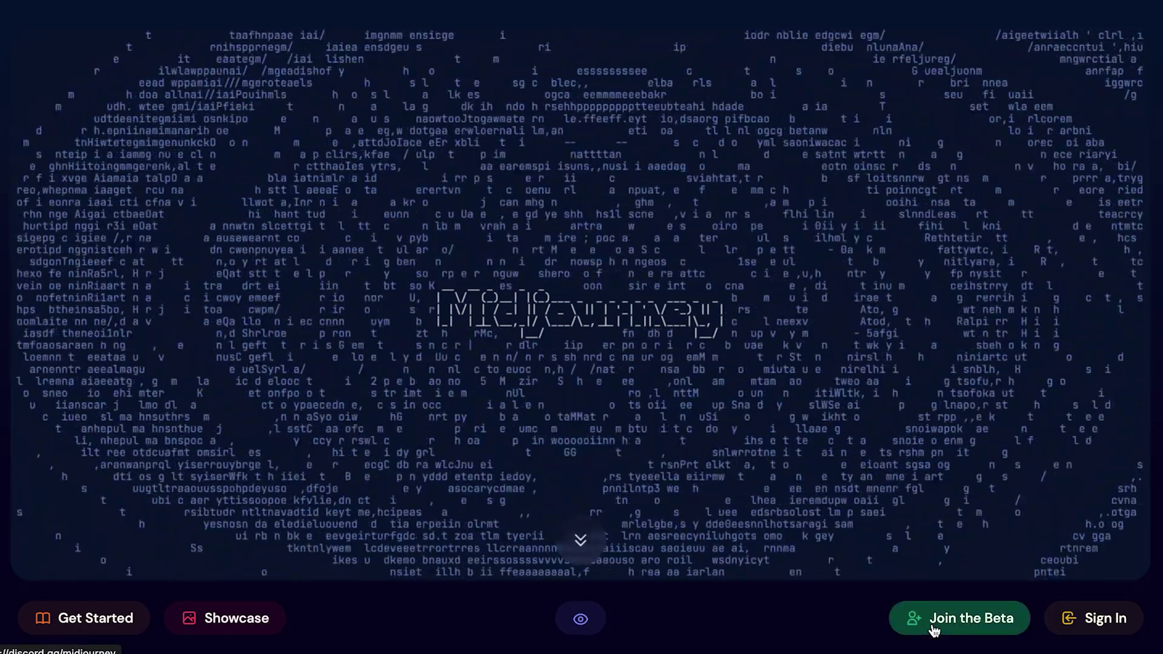
scroll(934, 630, "down", 2)
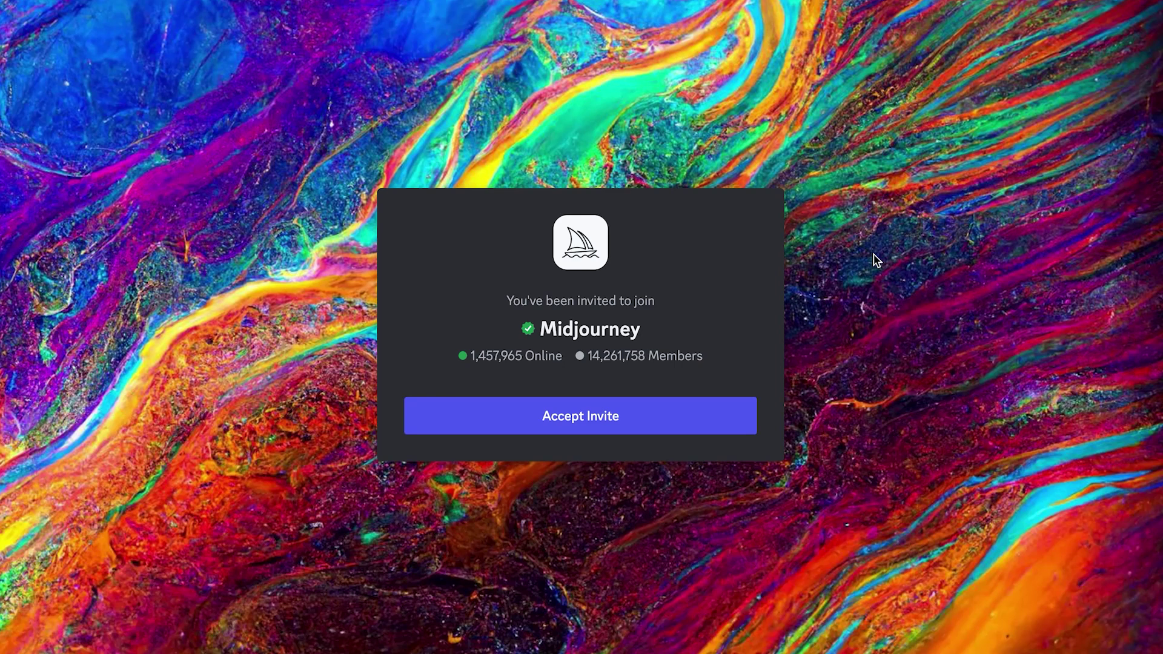
left_click(689, 420)
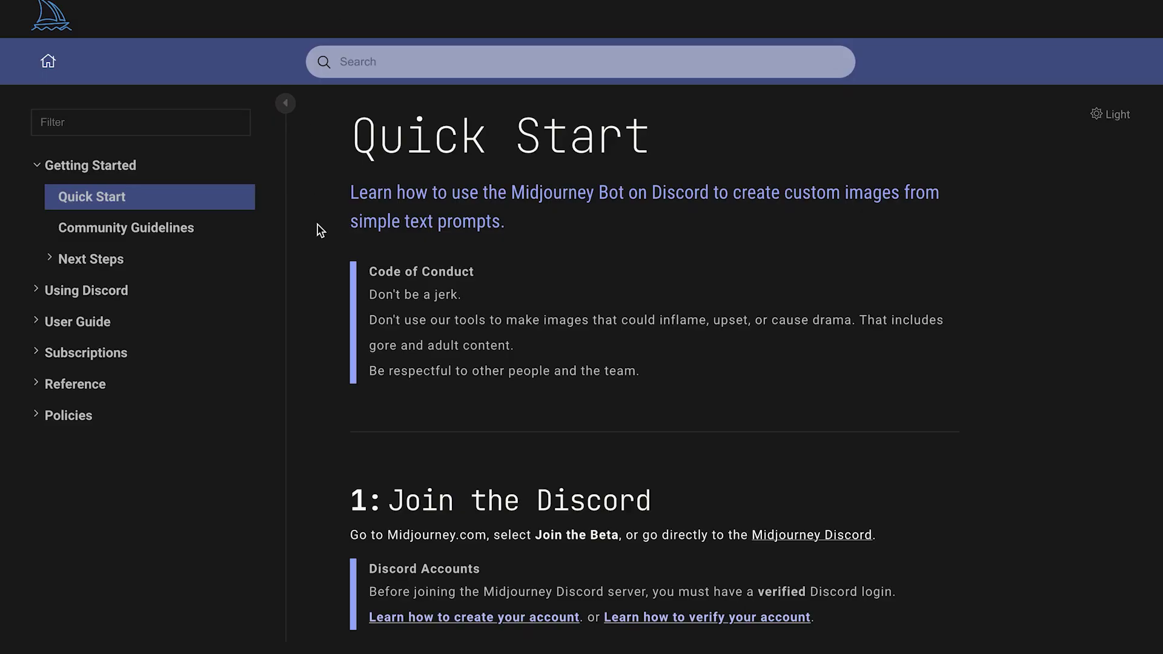
scroll(319, 230, "down", 20)
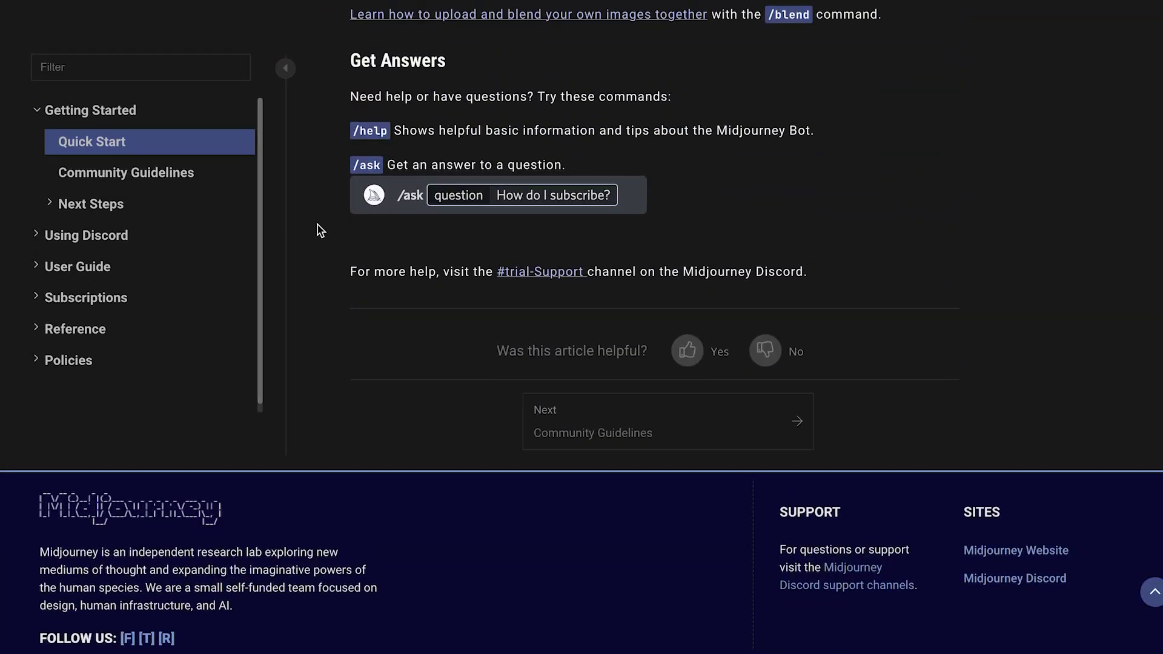
scroll(320, 231, "up", 10)
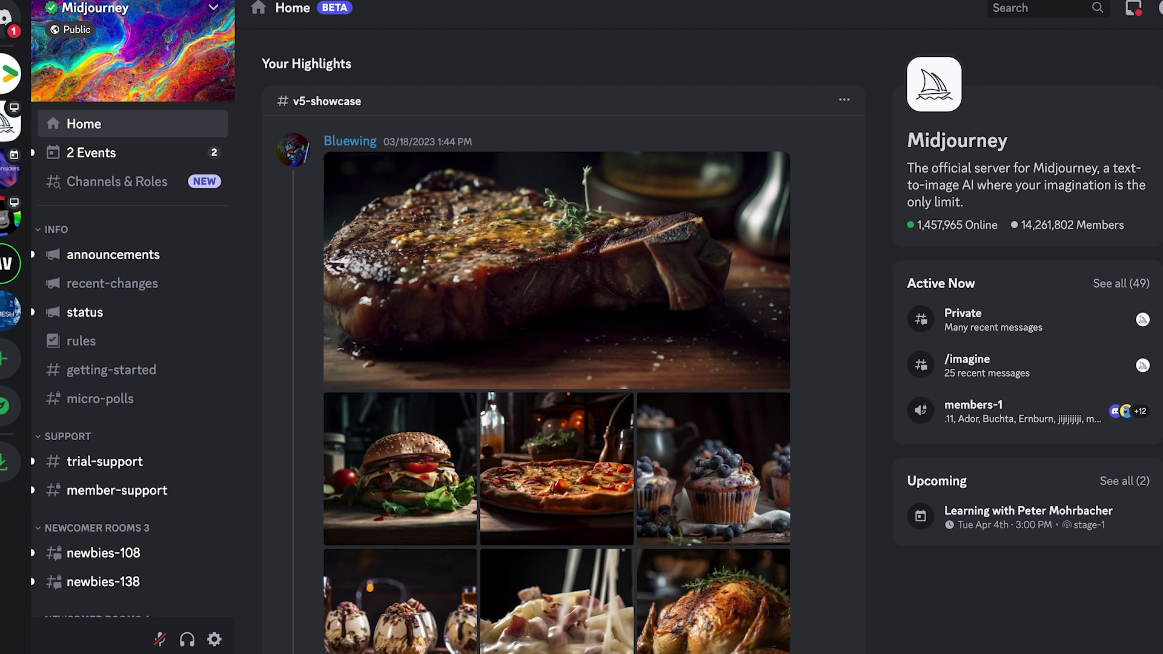
- Open the newbies-198 channel from the Midjourney server's channel list
scroll(174, 338, "down", 2)
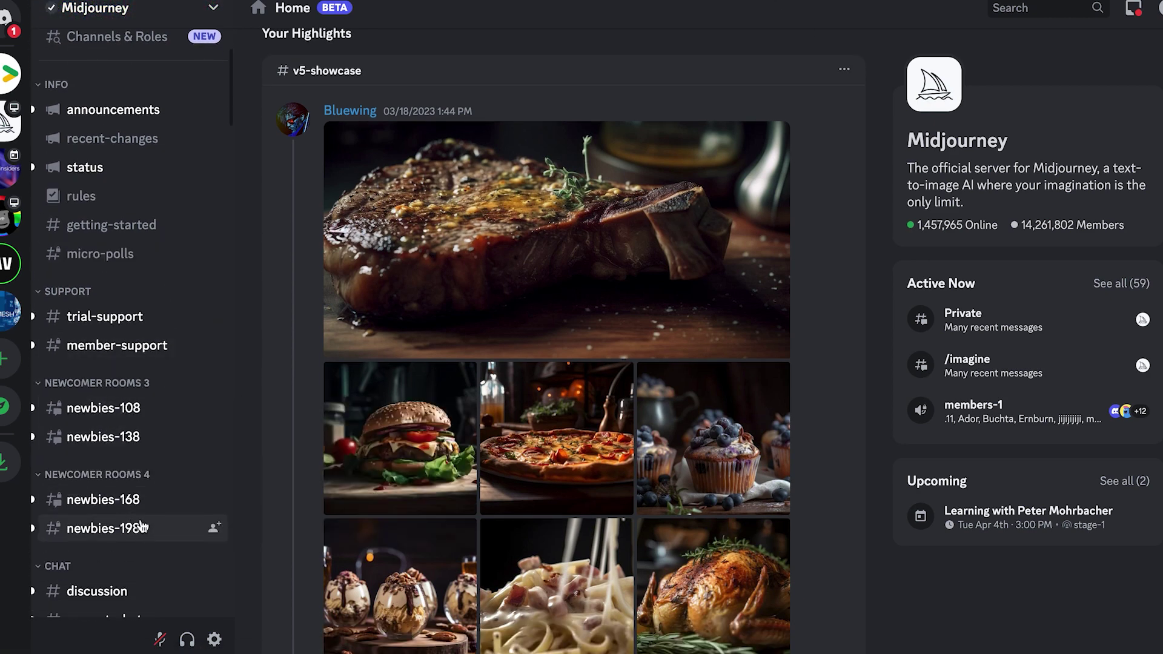
mouse_move(174, 416)
scroll(176, 421, "down", 2)
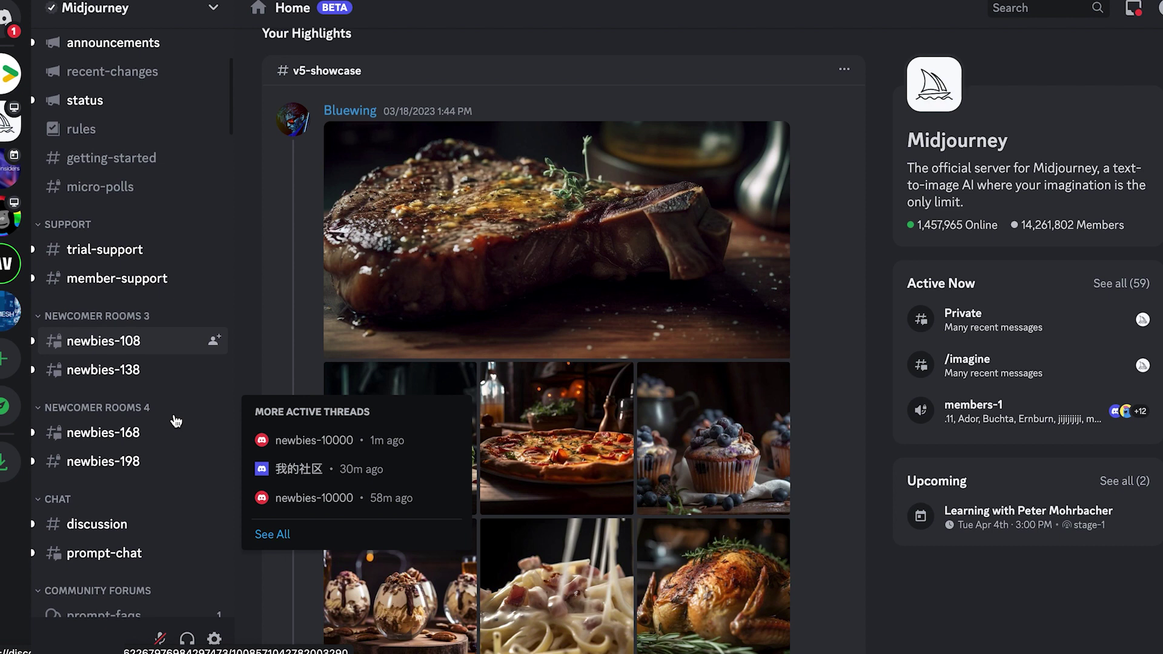
left_click(162, 463)
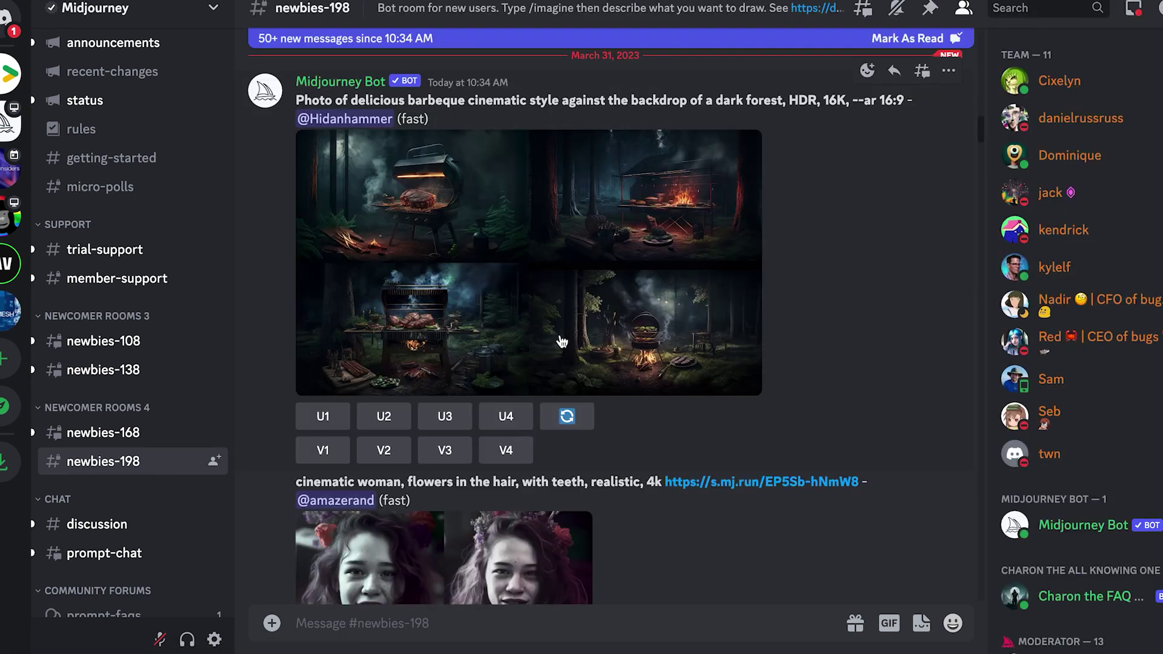
- Start the /imagine command in the message box using /im
scroll(562, 342, "down", 9)
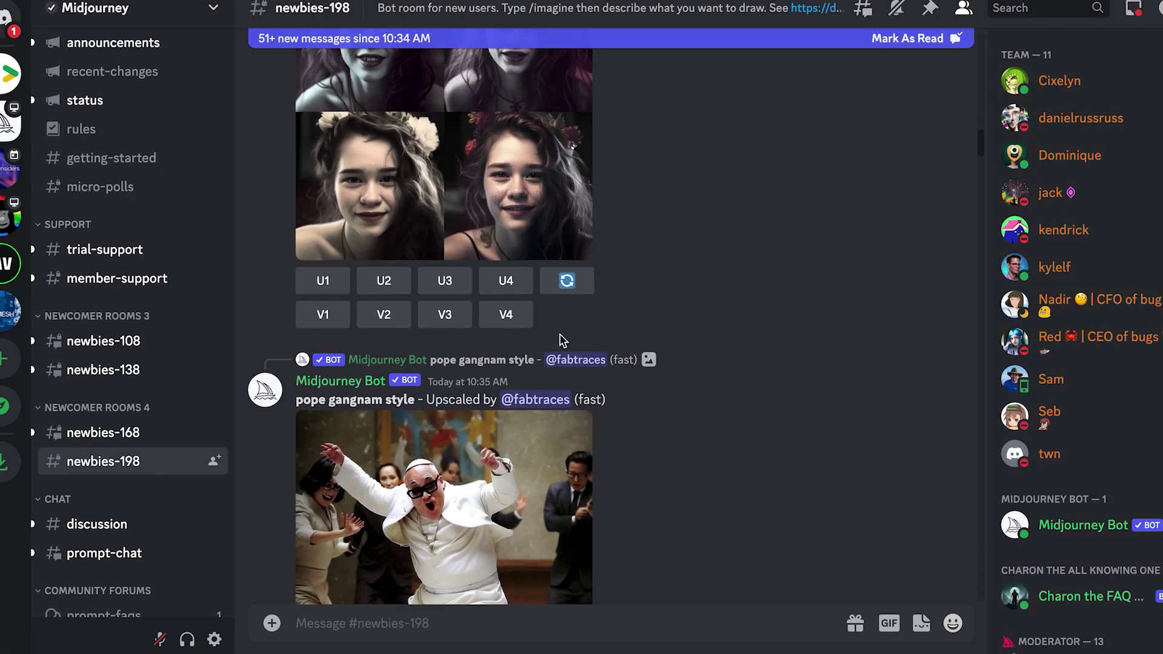
scroll(695, 462, "down", 15)
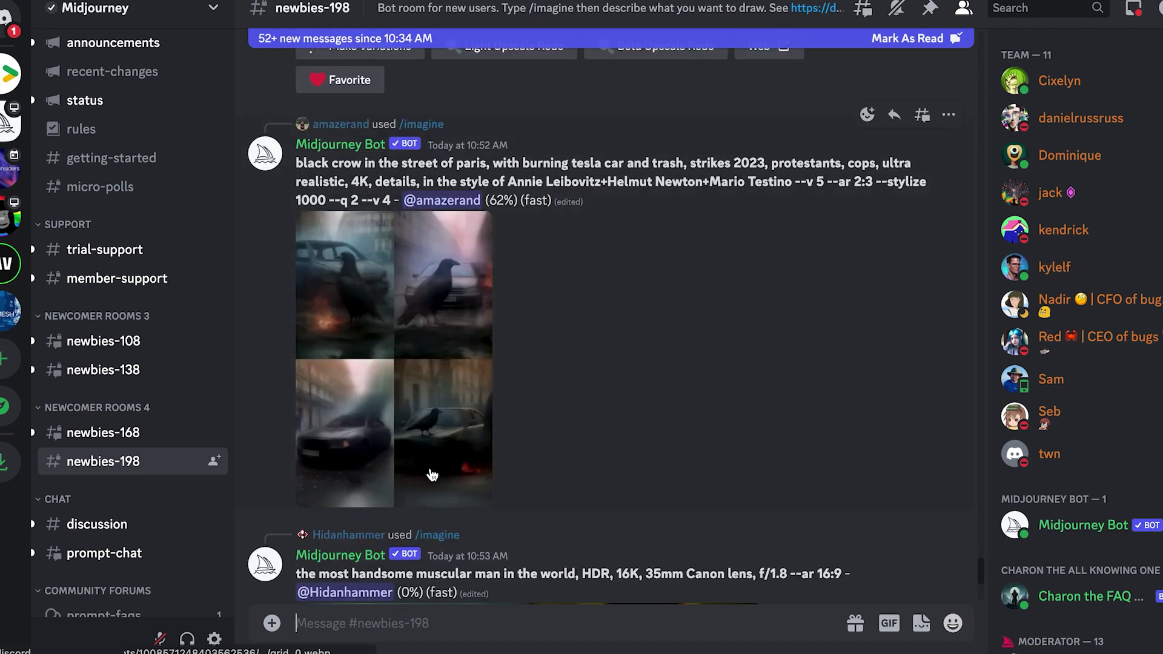
type("/im")
key("Tab")
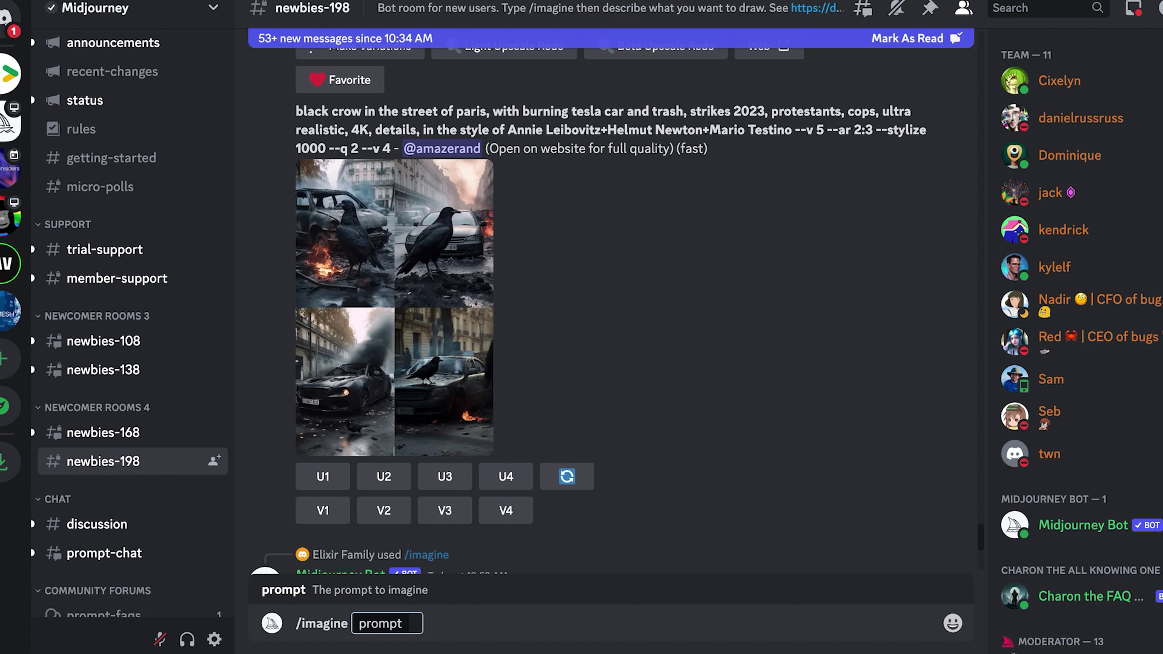
- Submit the prompt 'A relastic dancing elephant in a fine china tea cup' and briefly preview a grid
type("A dancing")
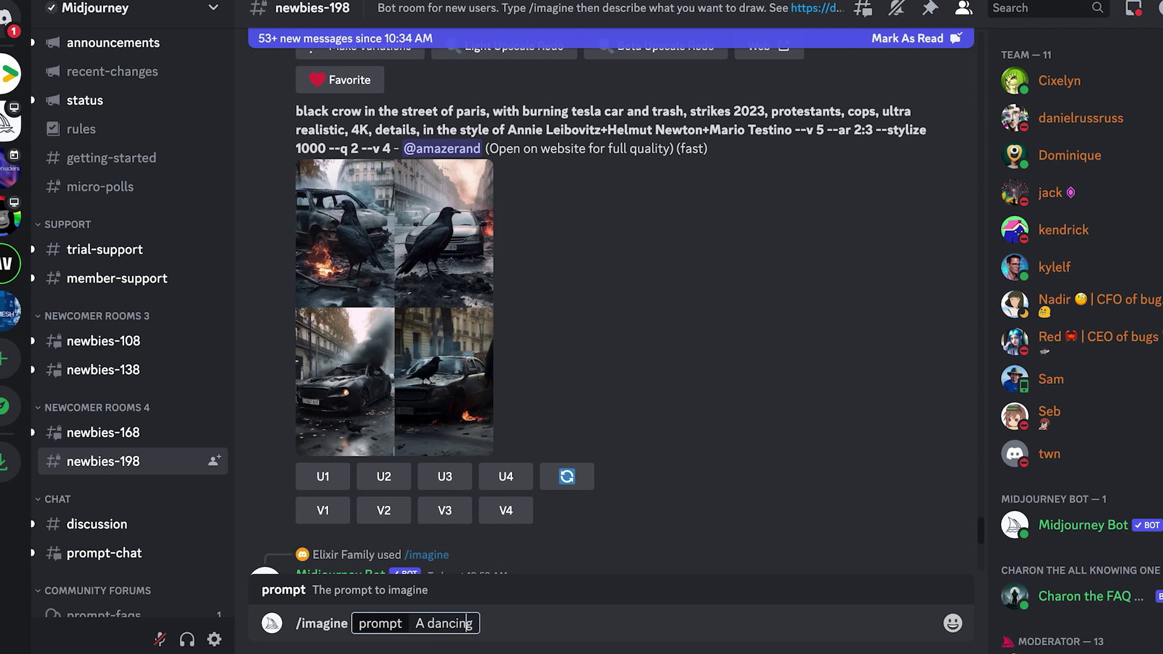
key("Left")
key("Left")
key("Left")
key("Left")
key("Left")
key("Left")
key("Left")
type("re")
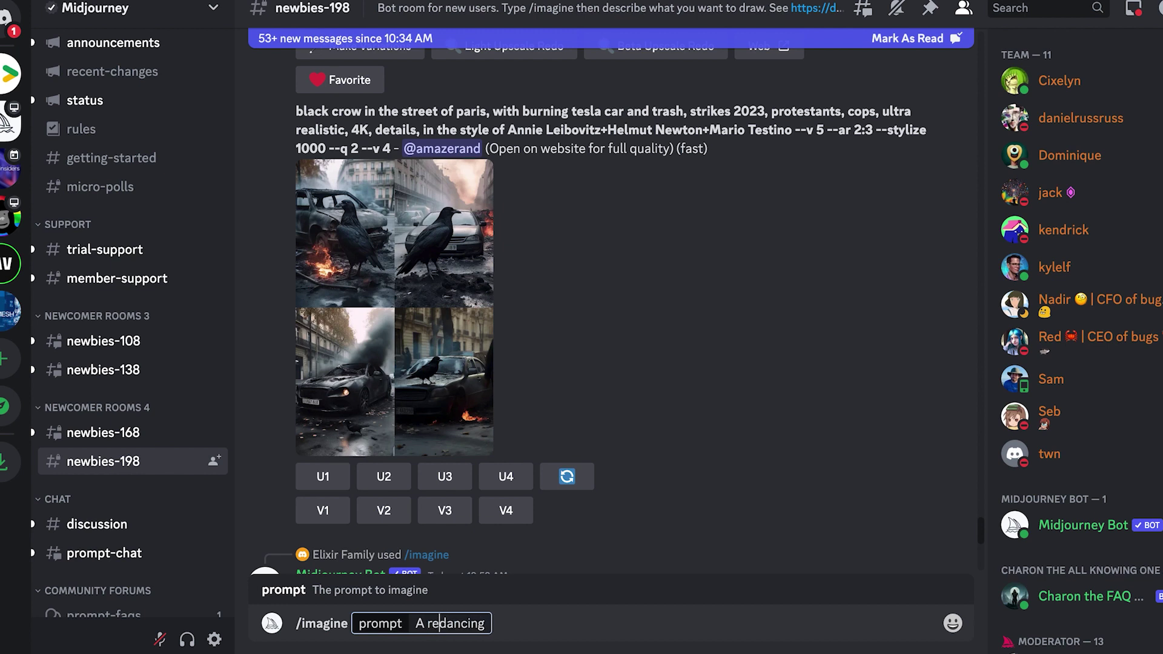
type("lastic")
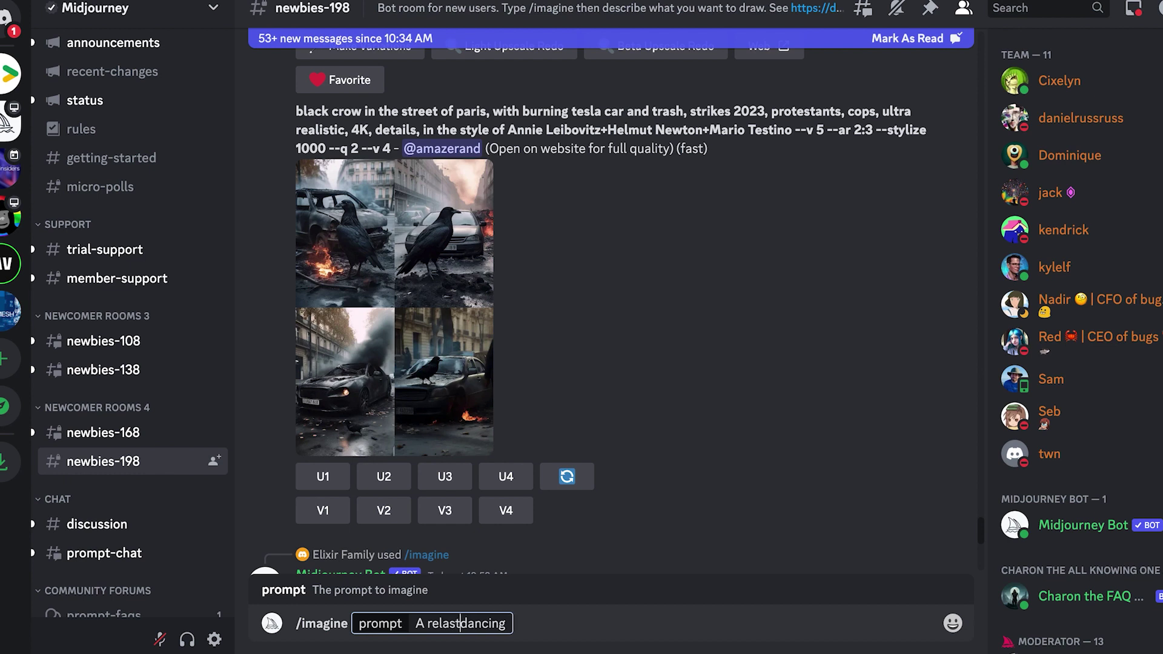
key("End")
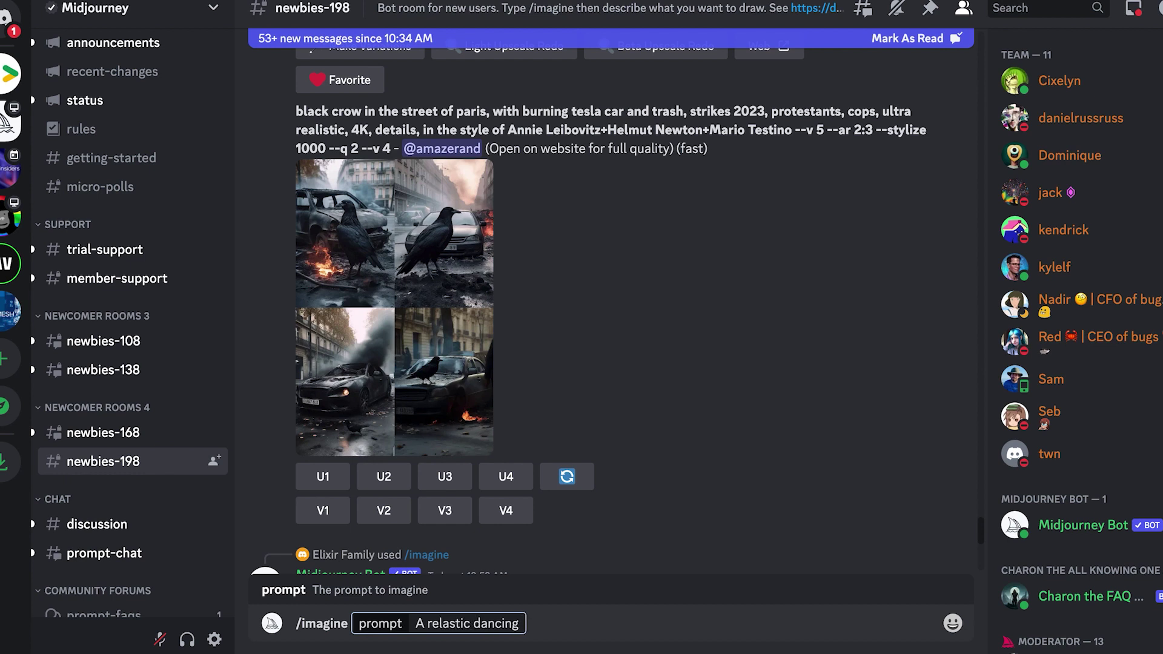
type("elephant")
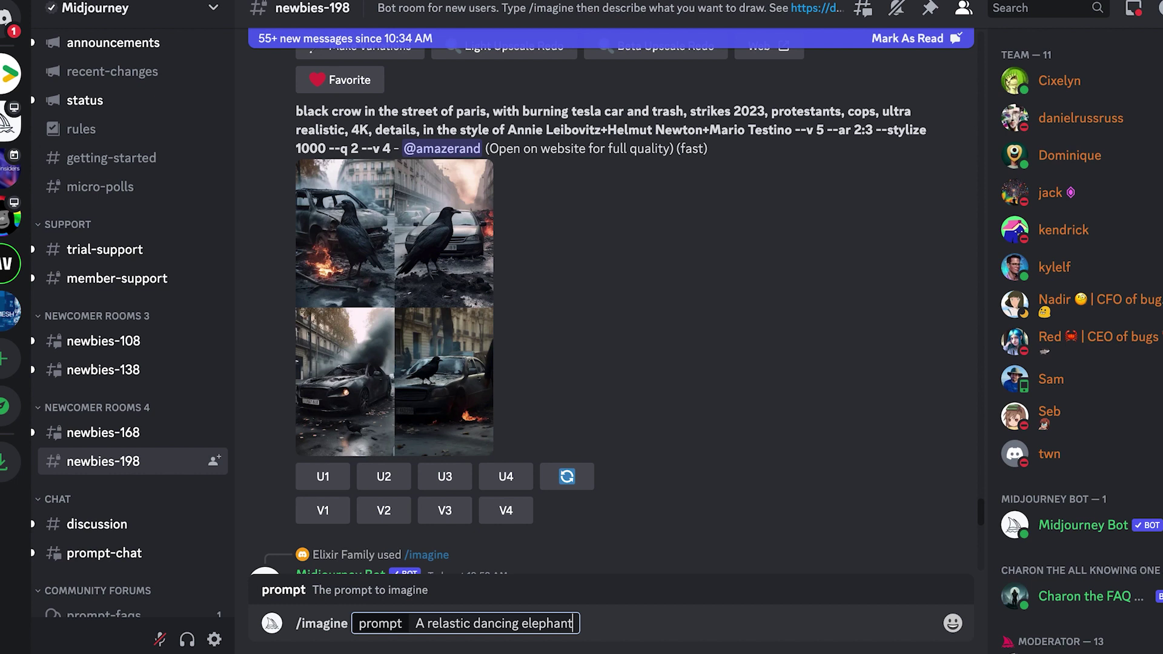
type(" in a fine c")
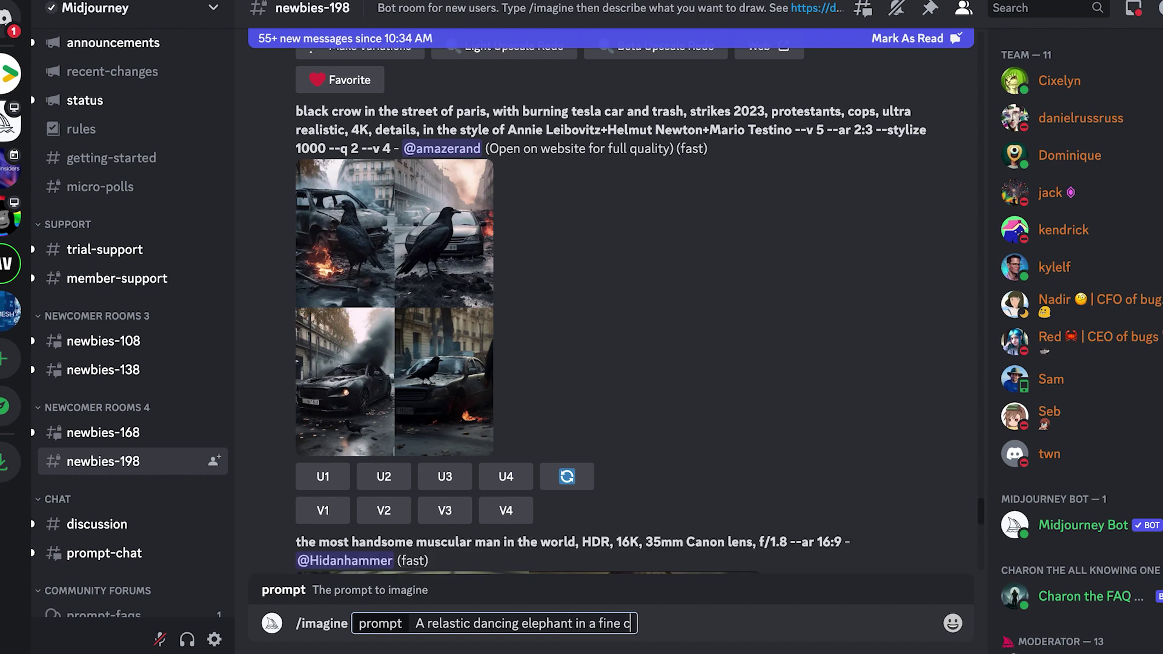
type("hina tea cu")
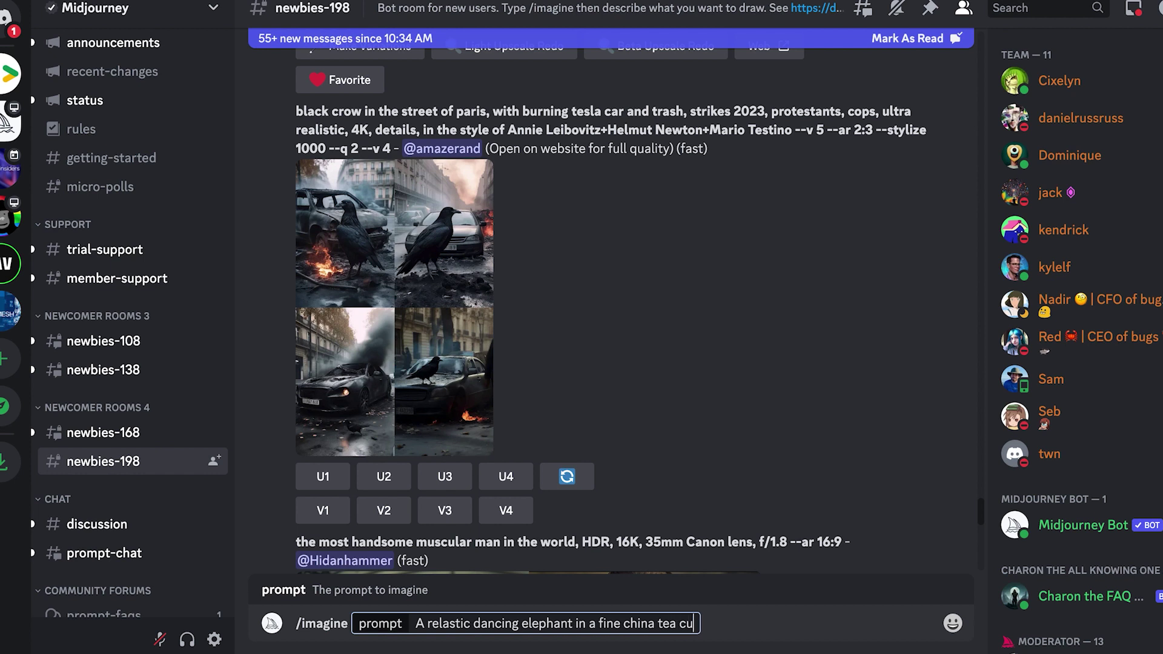
type("p")
key("Return")
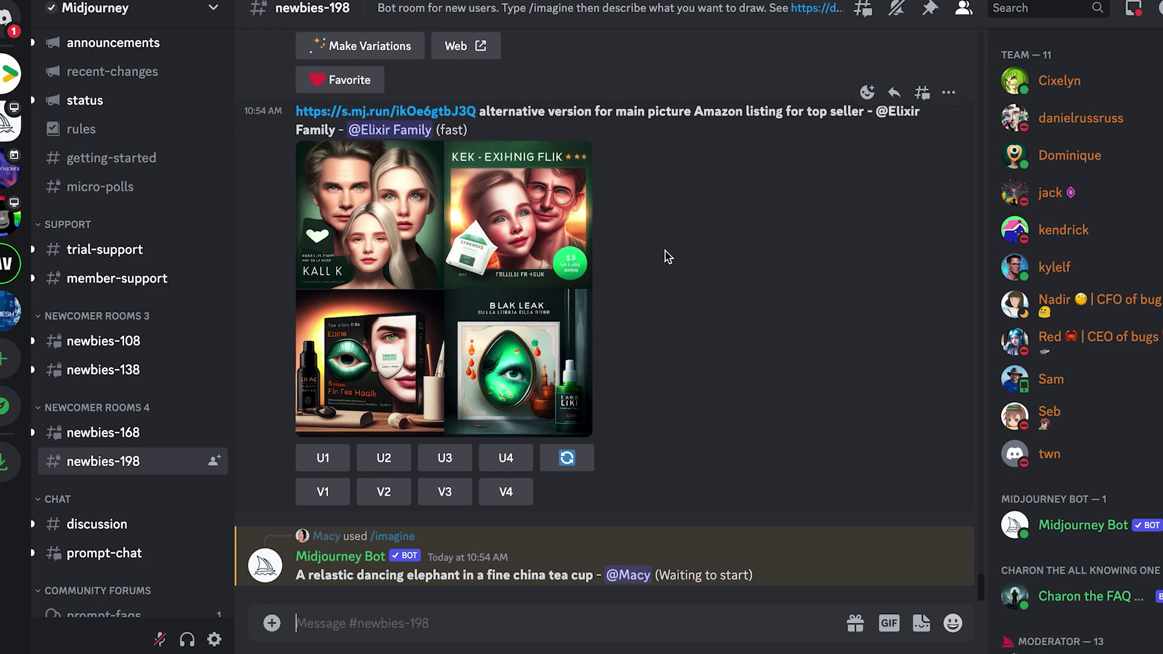
left_click(539, 221)
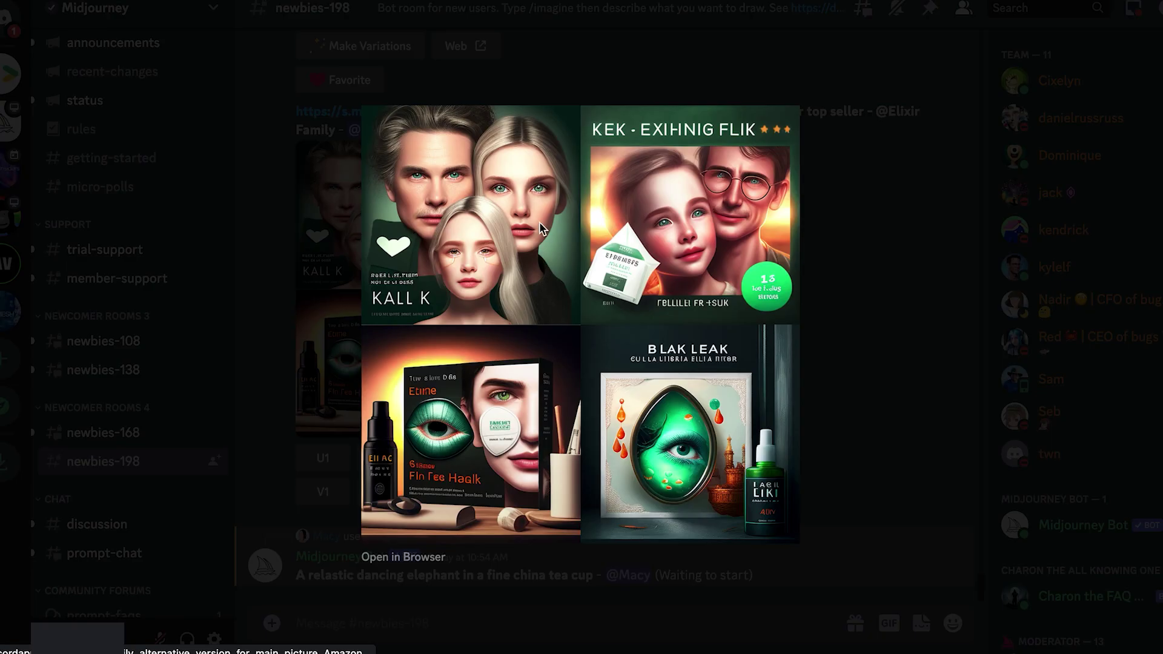
left_click(846, 239)
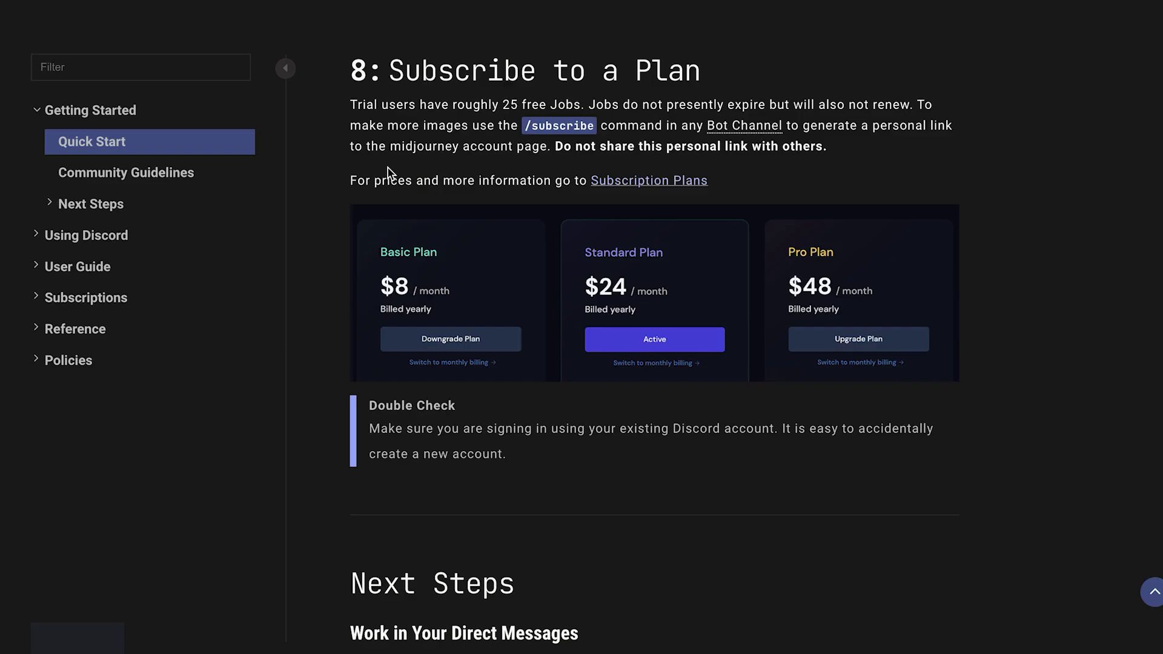
- Scroll the Quick Start docs through the Upscale/Variations, Rate Images and Save Your Image sections
scroll(387, 172, "up", 20)
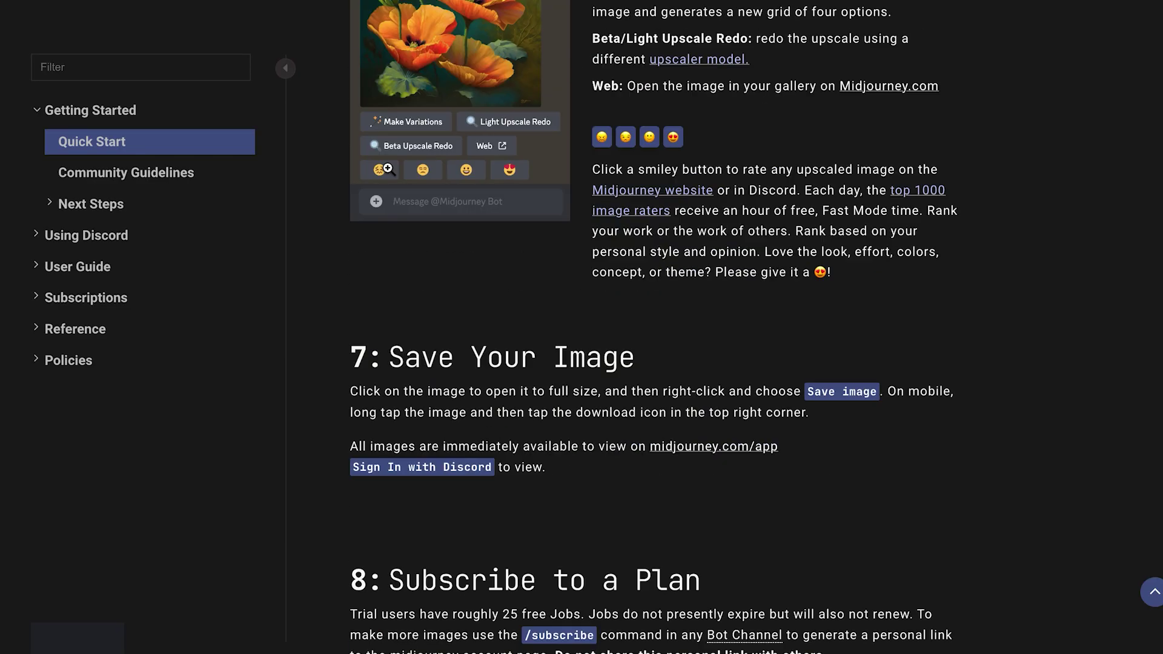
scroll(388, 169, "down", 3)
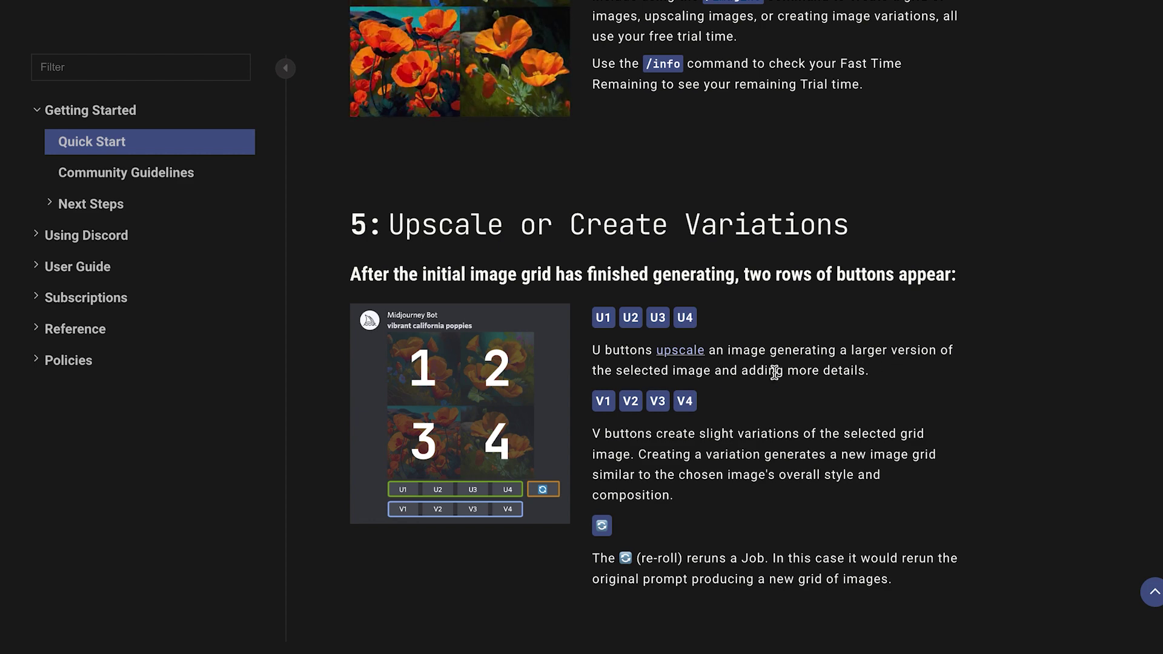
scroll(824, 410, "down", 1)
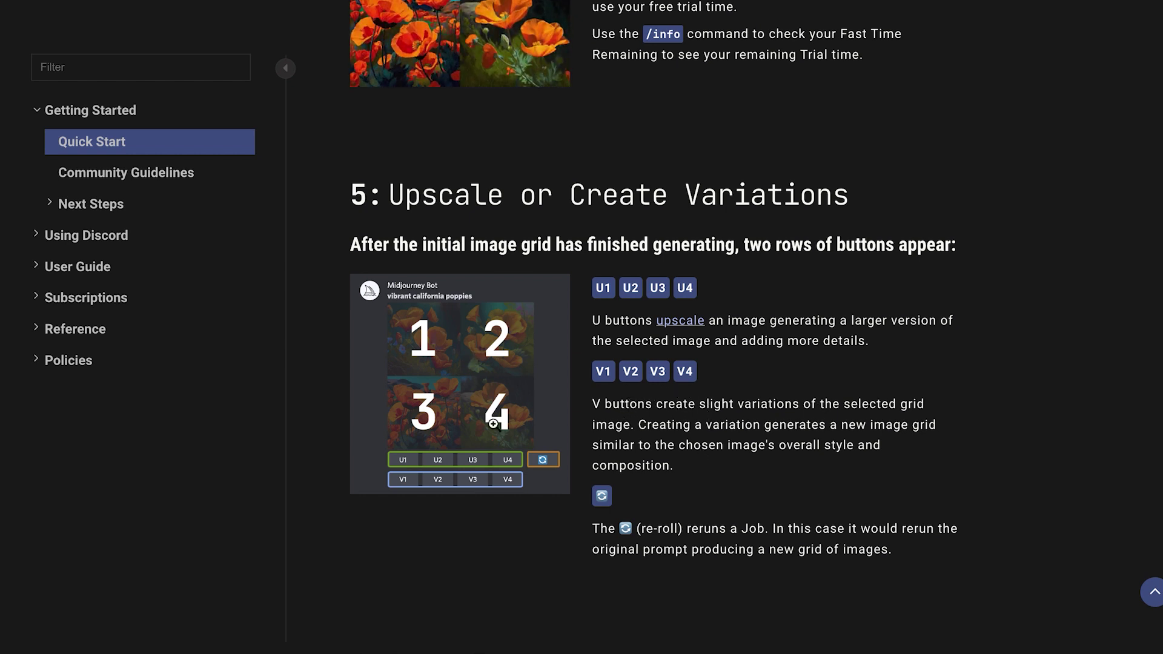
scroll(701, 452, "down", 1)
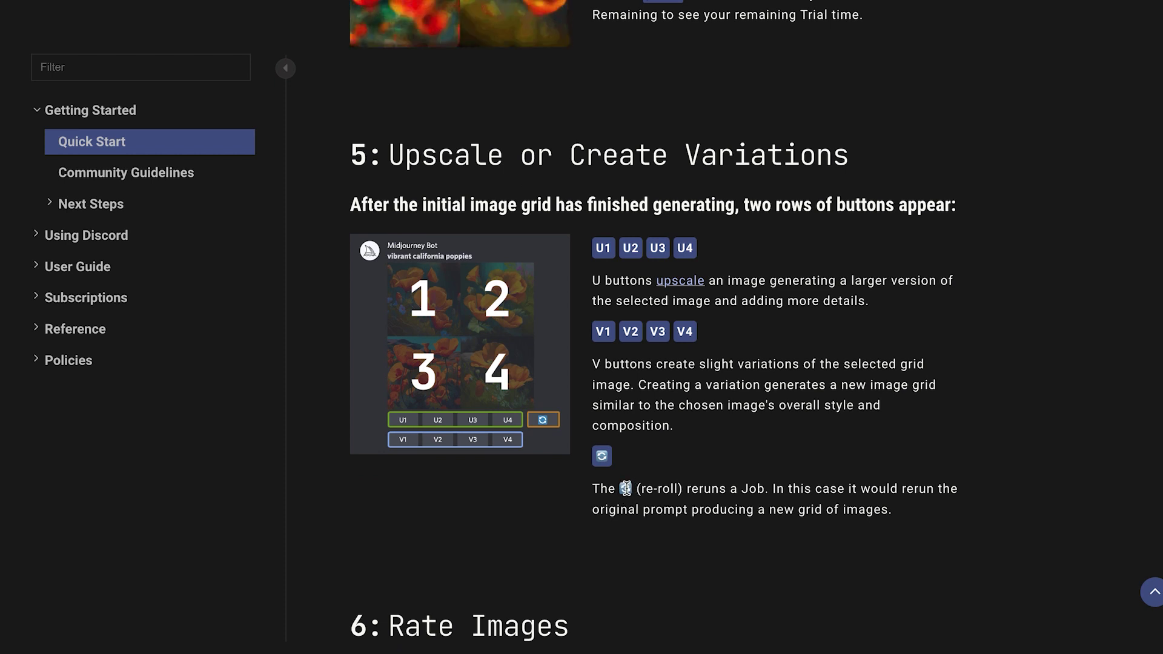
scroll(700, 501, "down", 1)
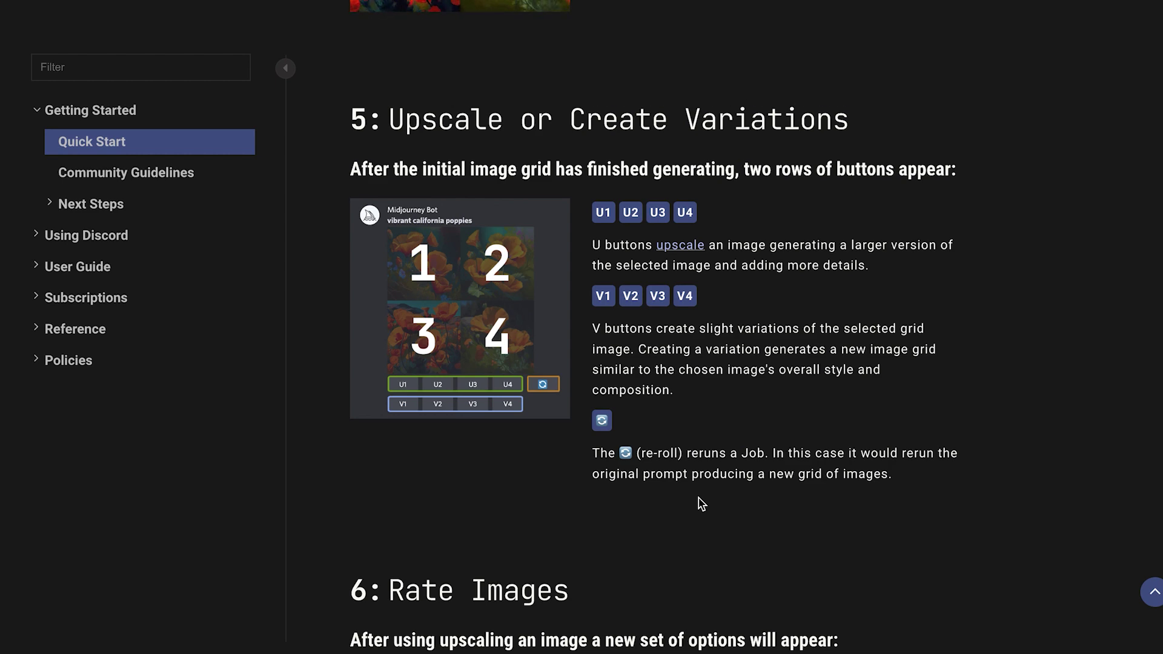
scroll(701, 503, "down", 7)
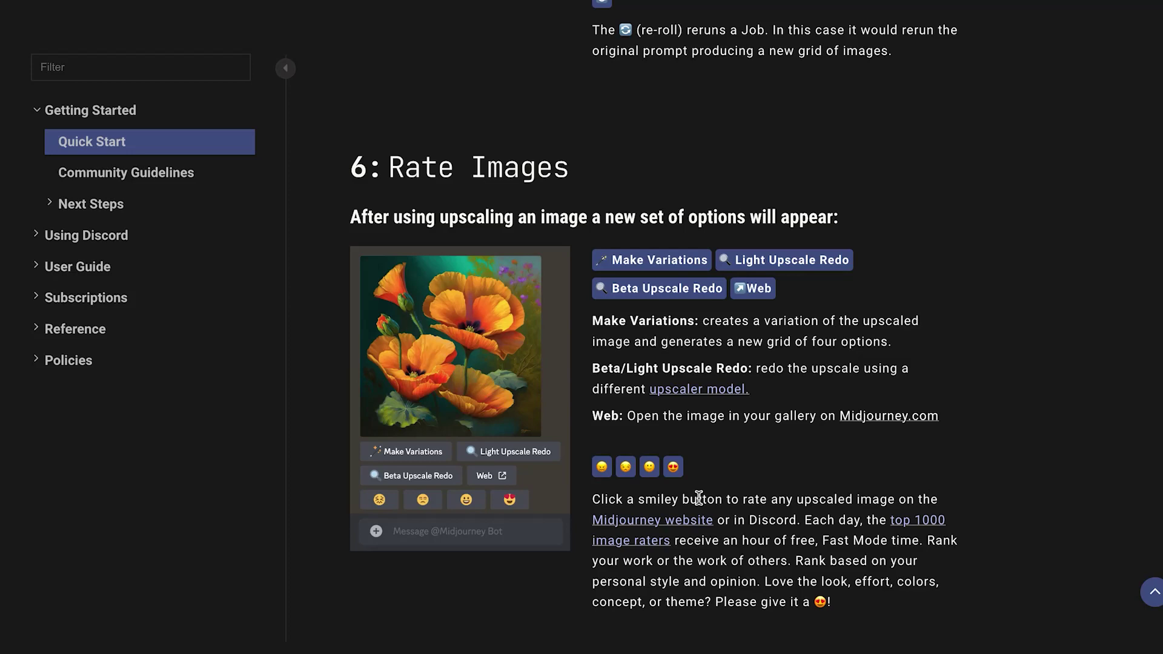
scroll(842, 513, "down", 2)
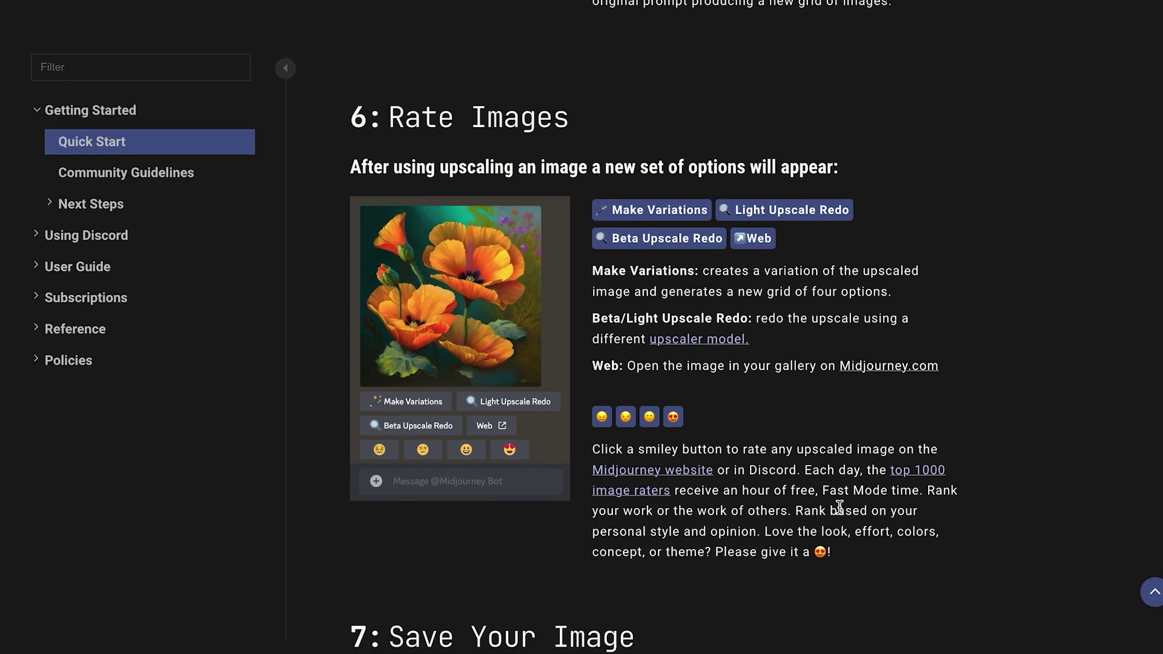
scroll(842, 513, "down", 2)
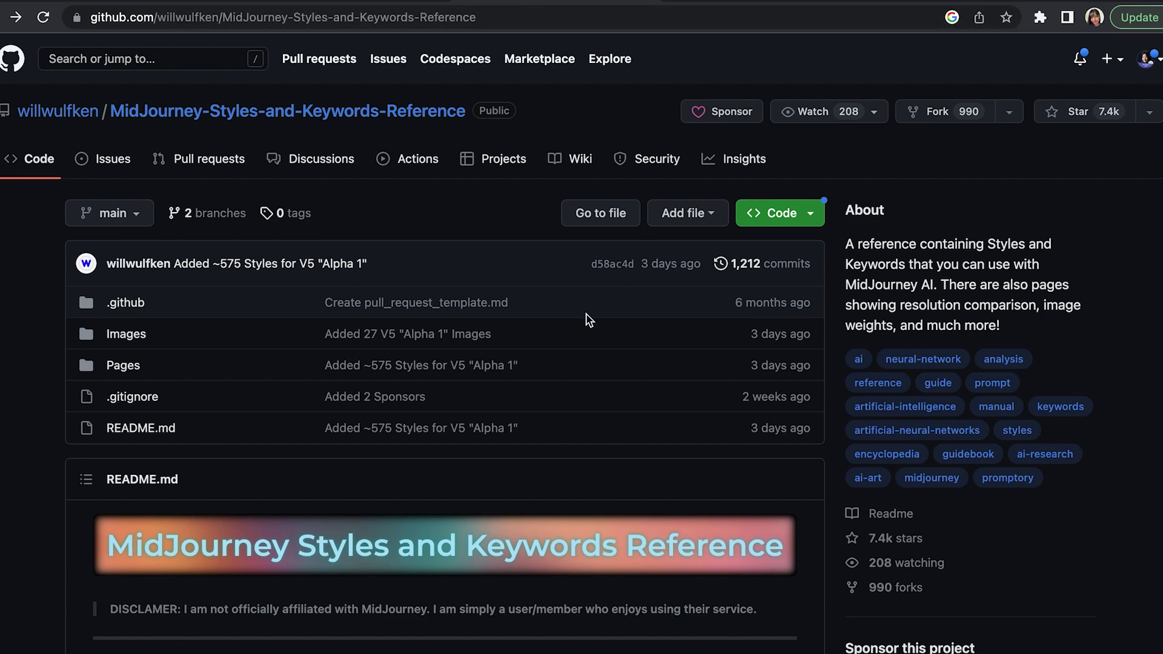
- Open the Design Styles page from the styles reference README
scroll(24, 495, "down", 5)
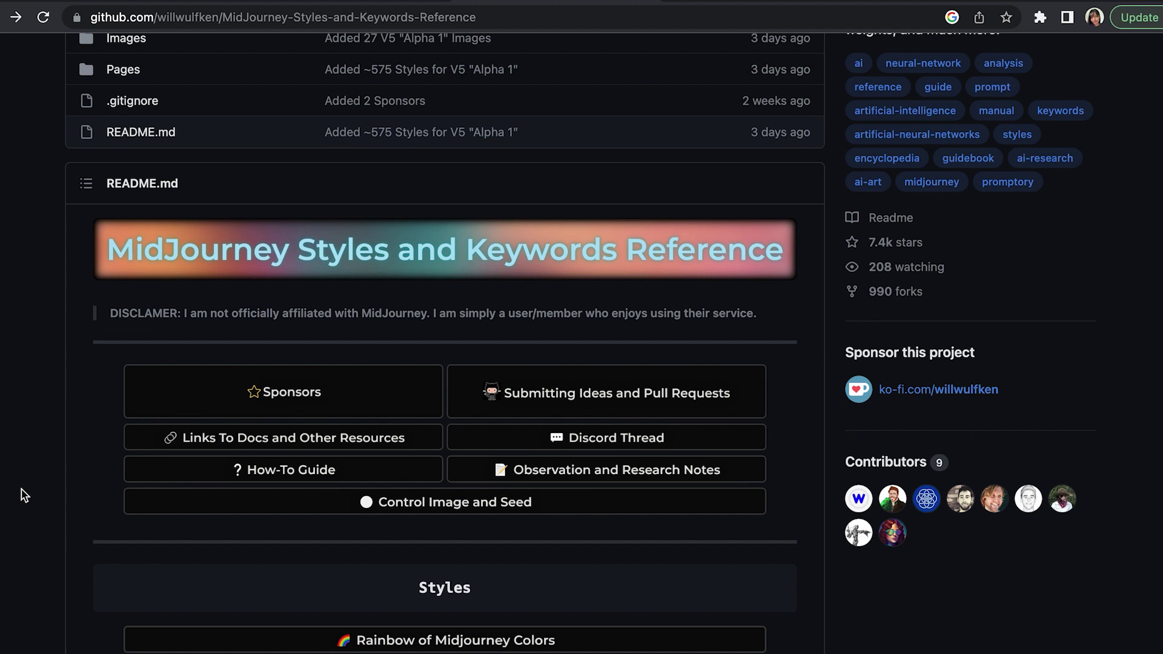
scroll(24, 495, "down", 5)
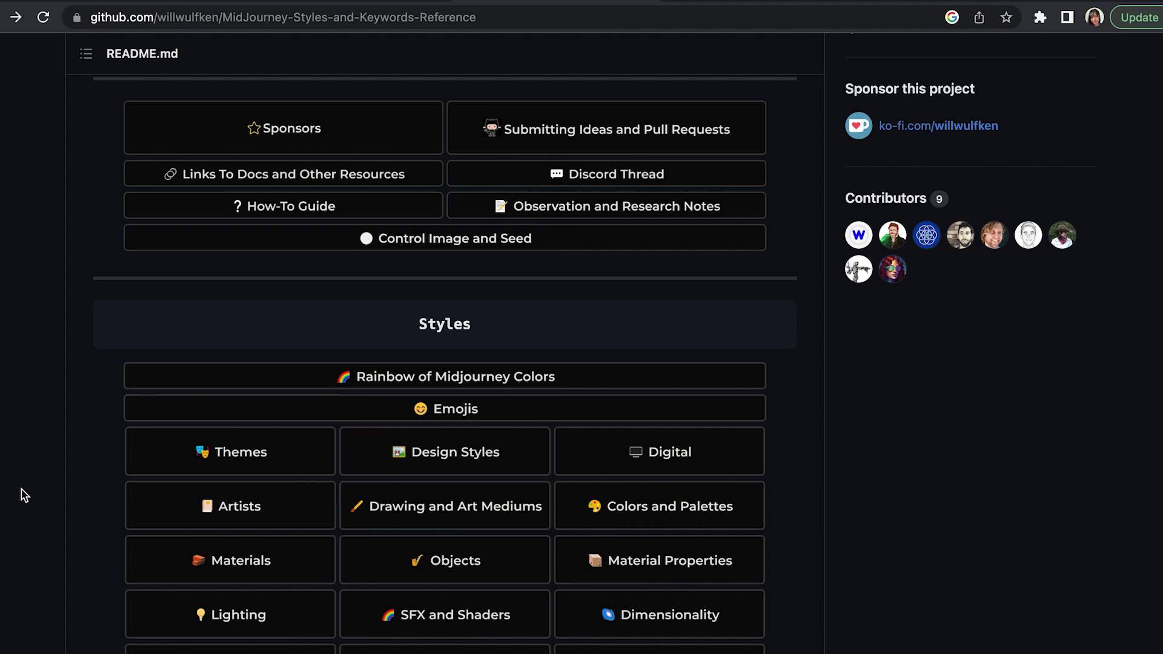
scroll(24, 496, "down", 2)
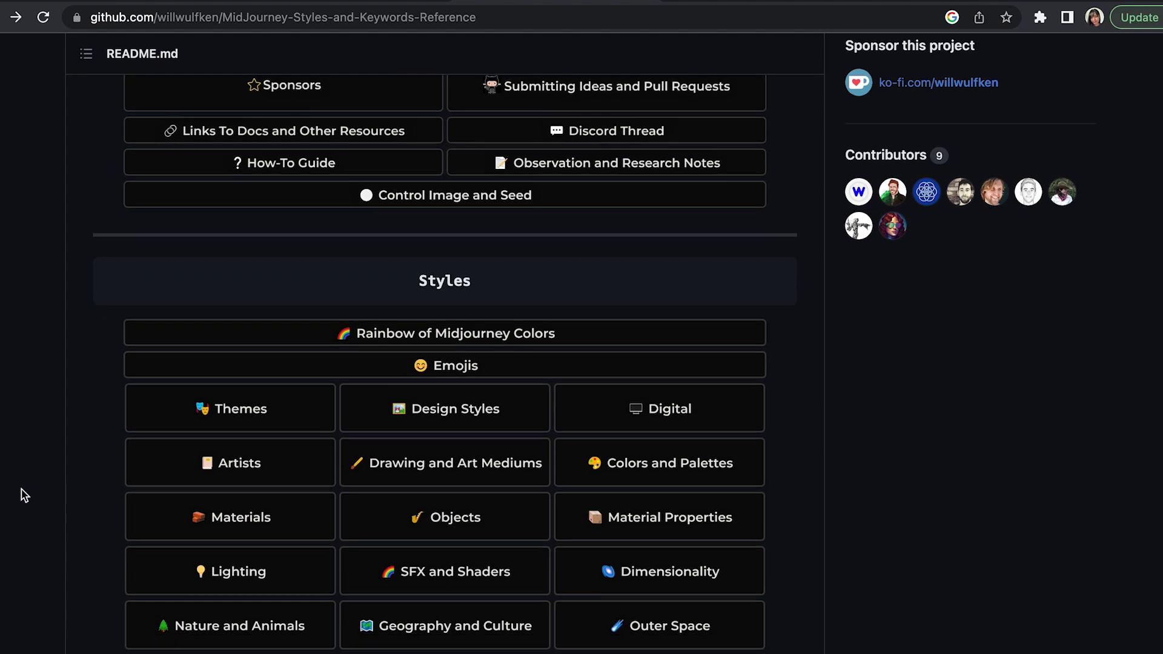
scroll(25, 496, "down", 1)
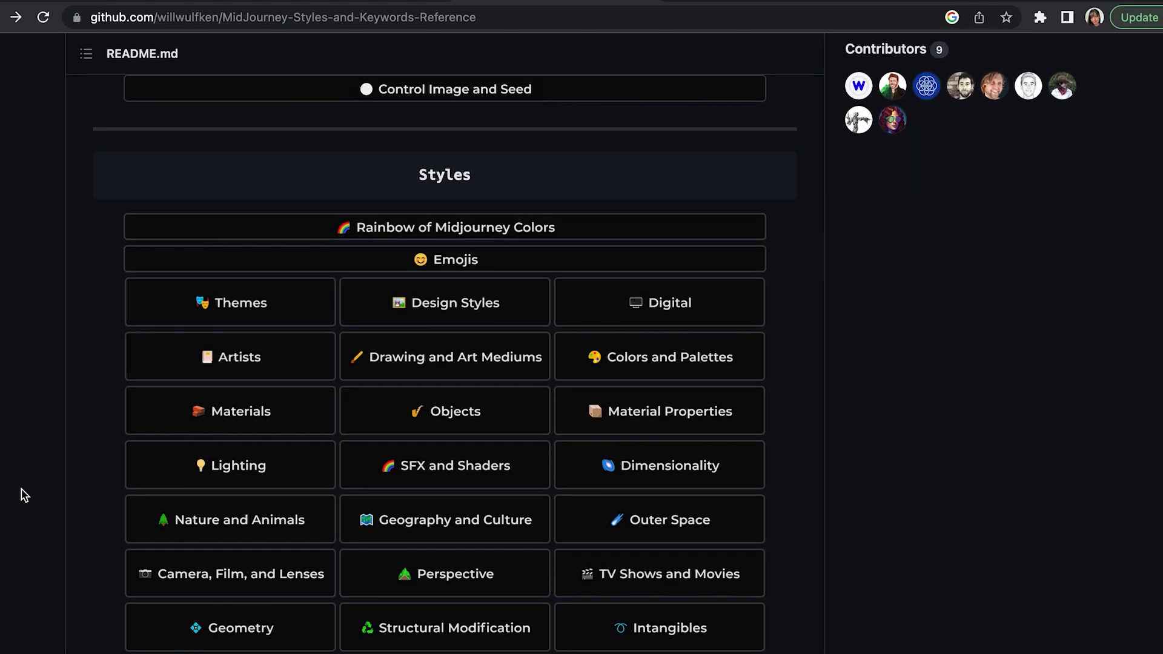
scroll(25, 495, "down", 2)
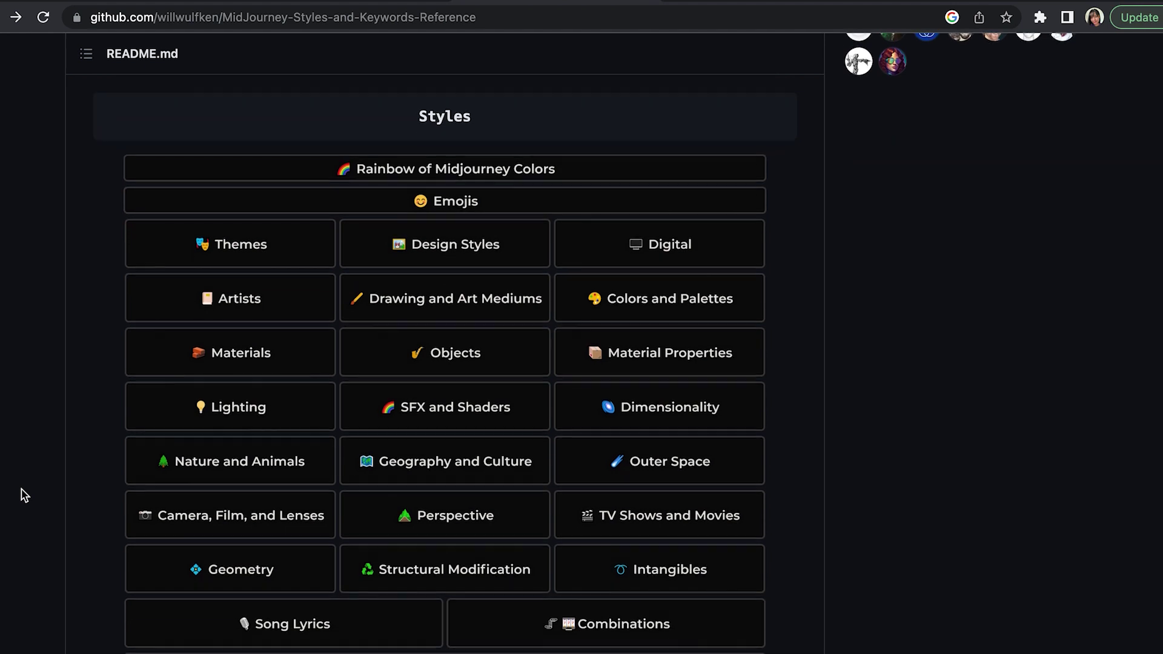
left_click(440, 255)
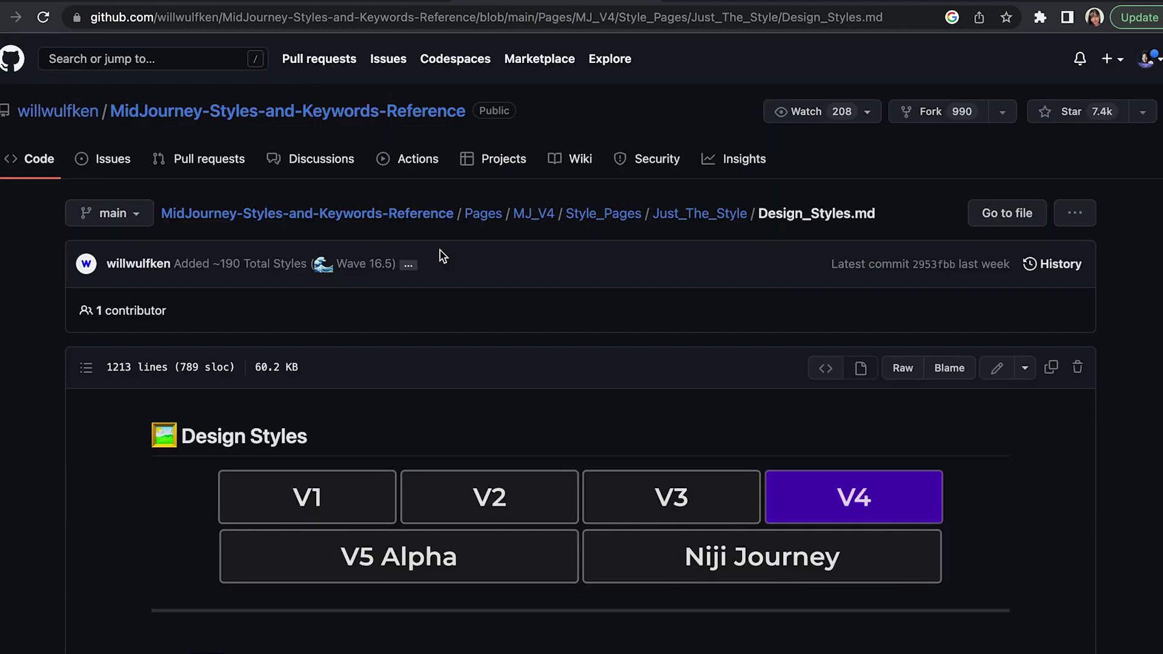
- Expand the Morphism examples and select the word Glassmorphism
scroll(440, 255, "down", 5)
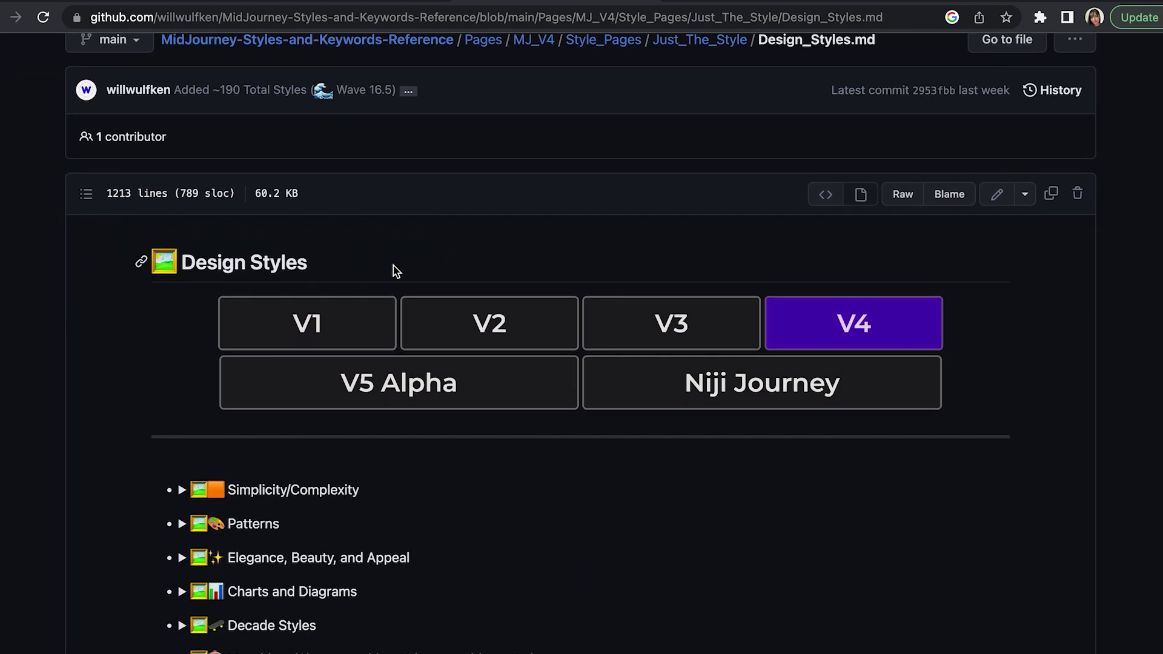
scroll(56, 508, "down", 3)
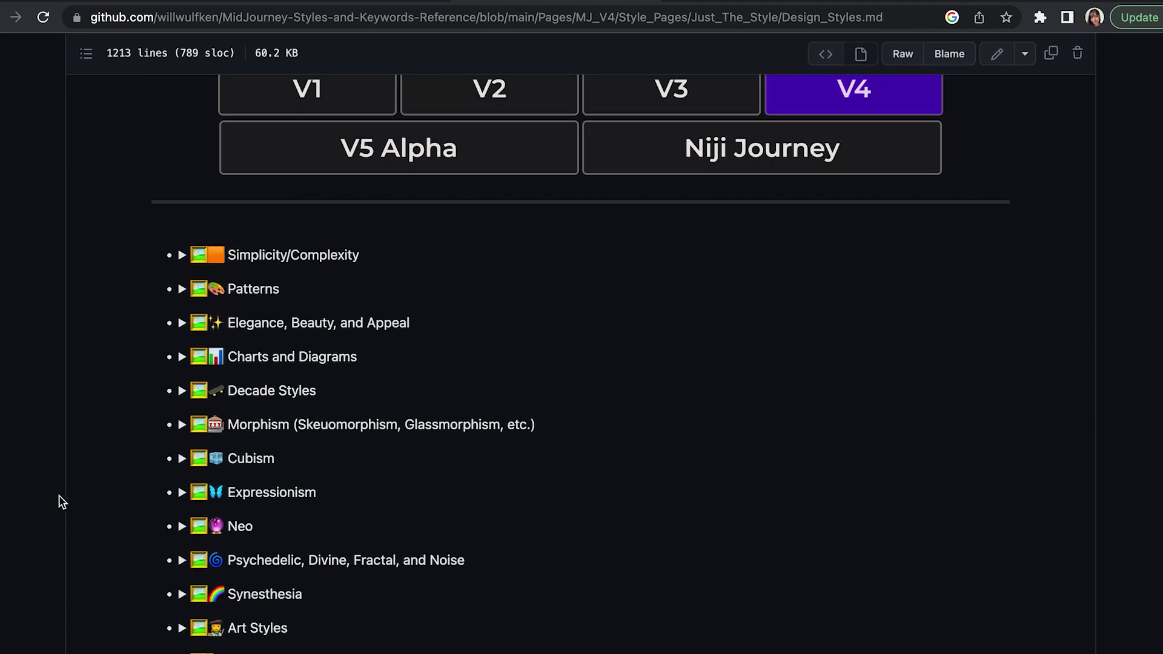
left_click(257, 426)
scroll(181, 572, "down", 2)
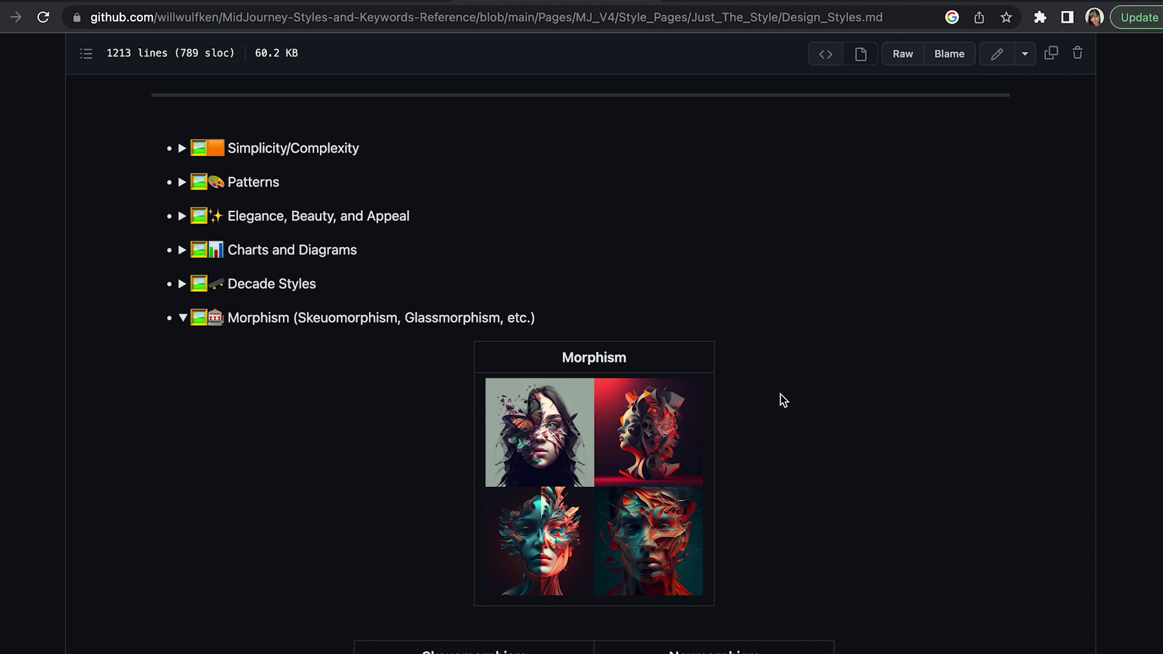
scroll(784, 401, "down", 2)
scroll(784, 400, "down", 5)
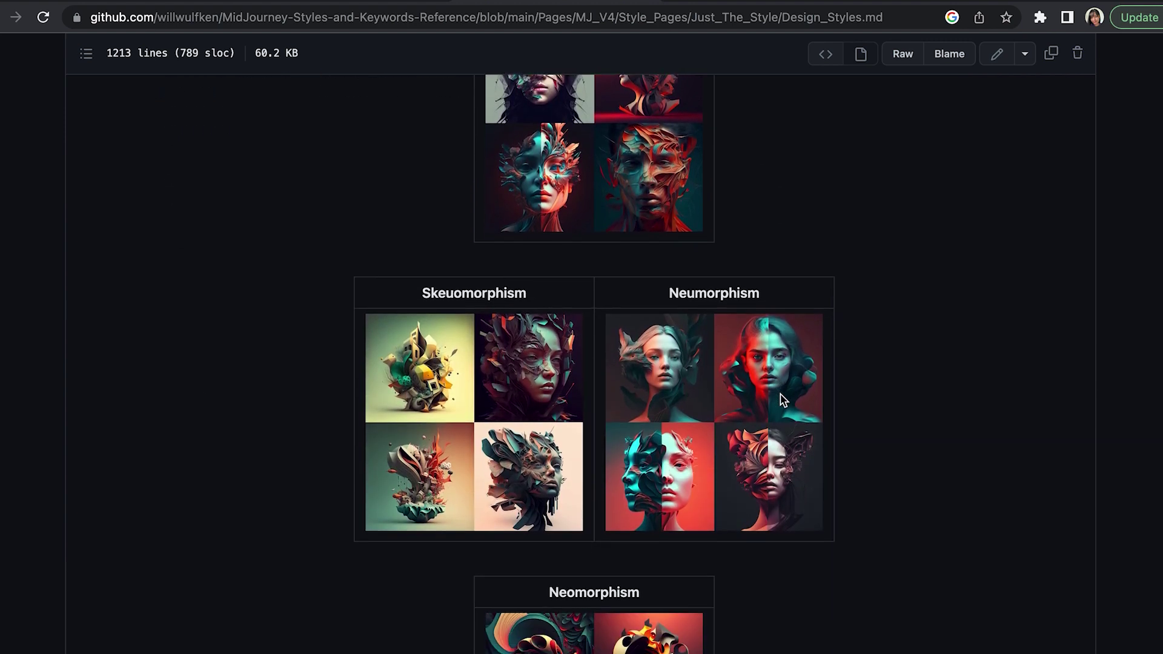
scroll(886, 450, "down", 3)
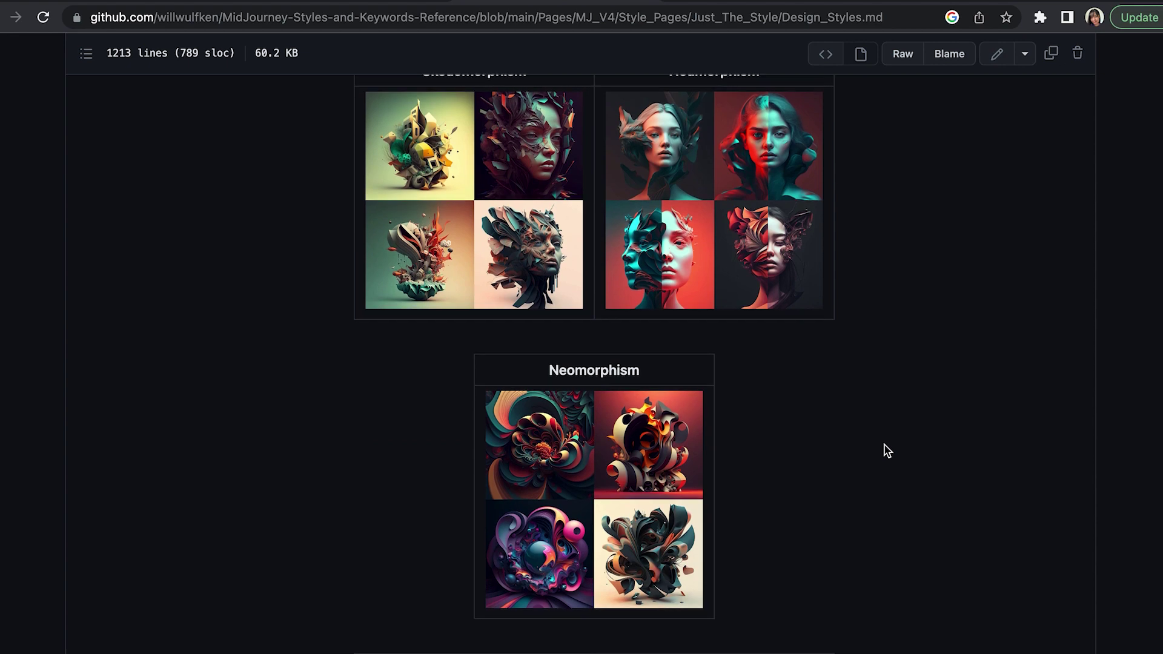
scroll(886, 450, "down", 10)
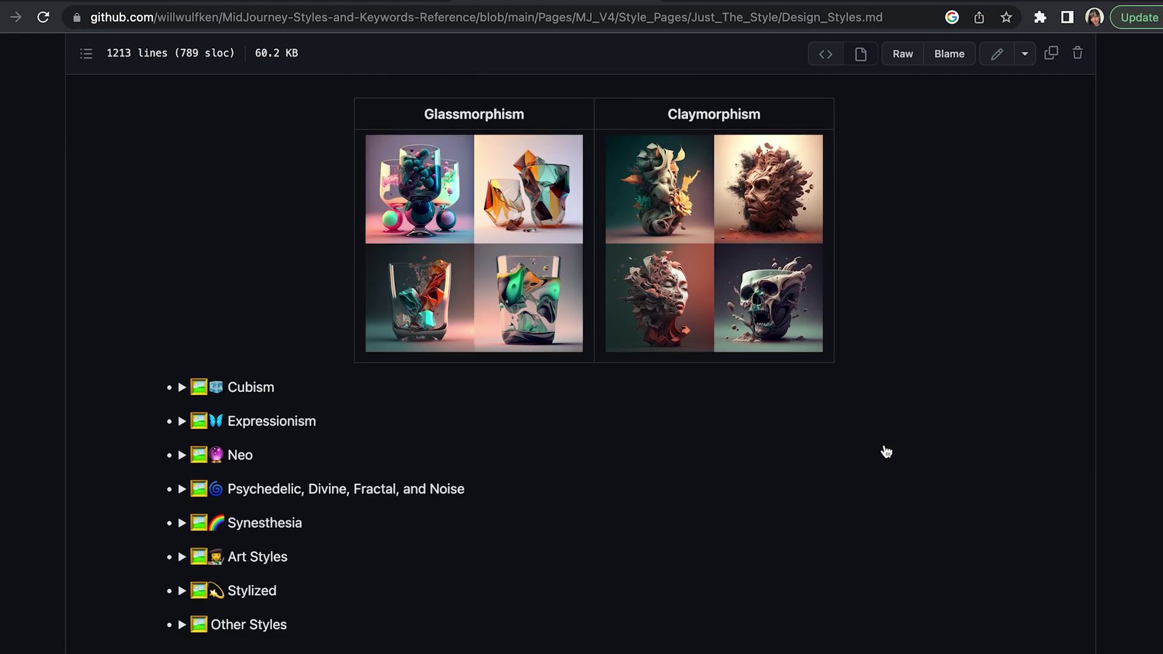
scroll(886, 450, "up", 1)
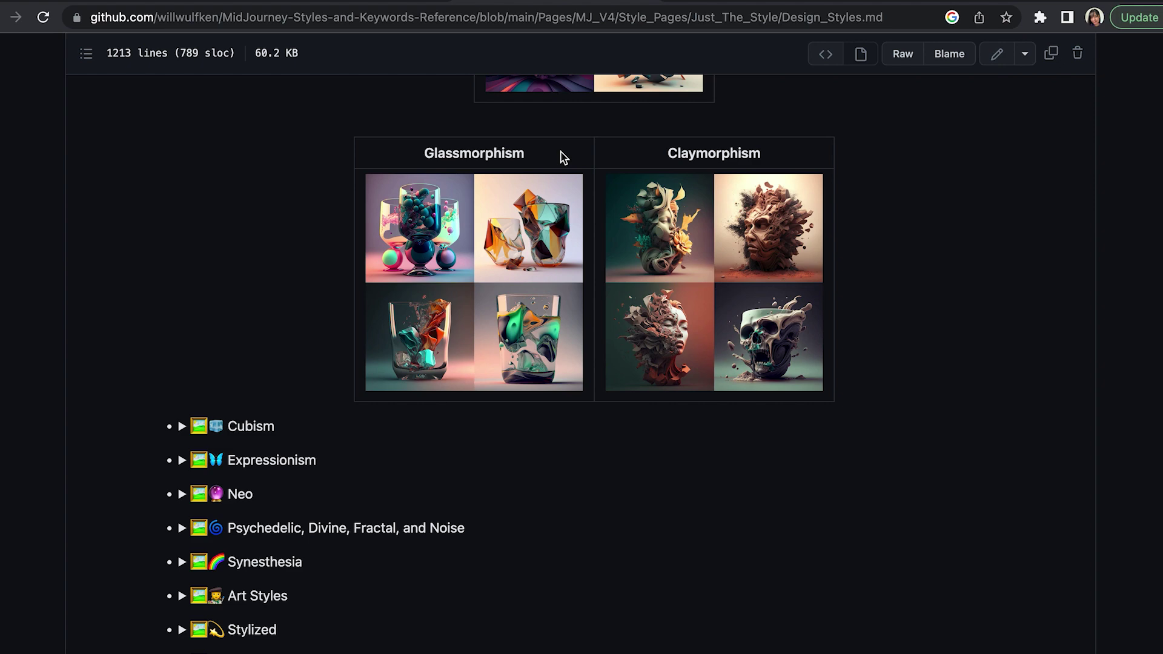
double_click(494, 153)
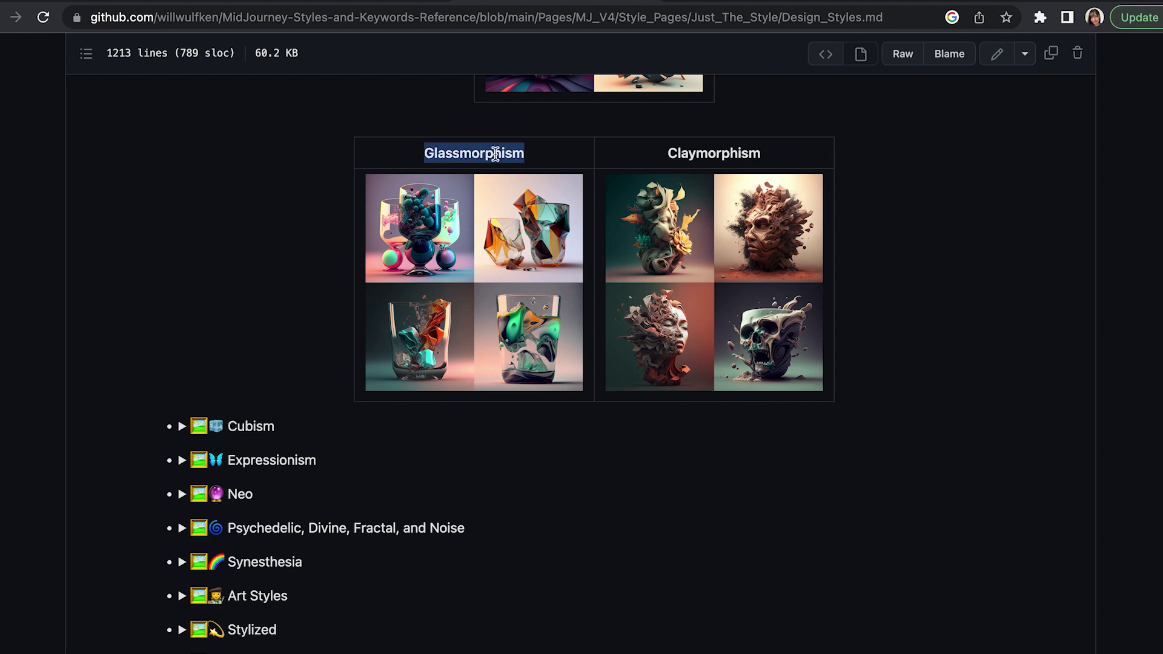
- Expand the Neo style examples, then return to the other browser tab
left_click(229, 503)
scroll(315, 415, "down", 10)
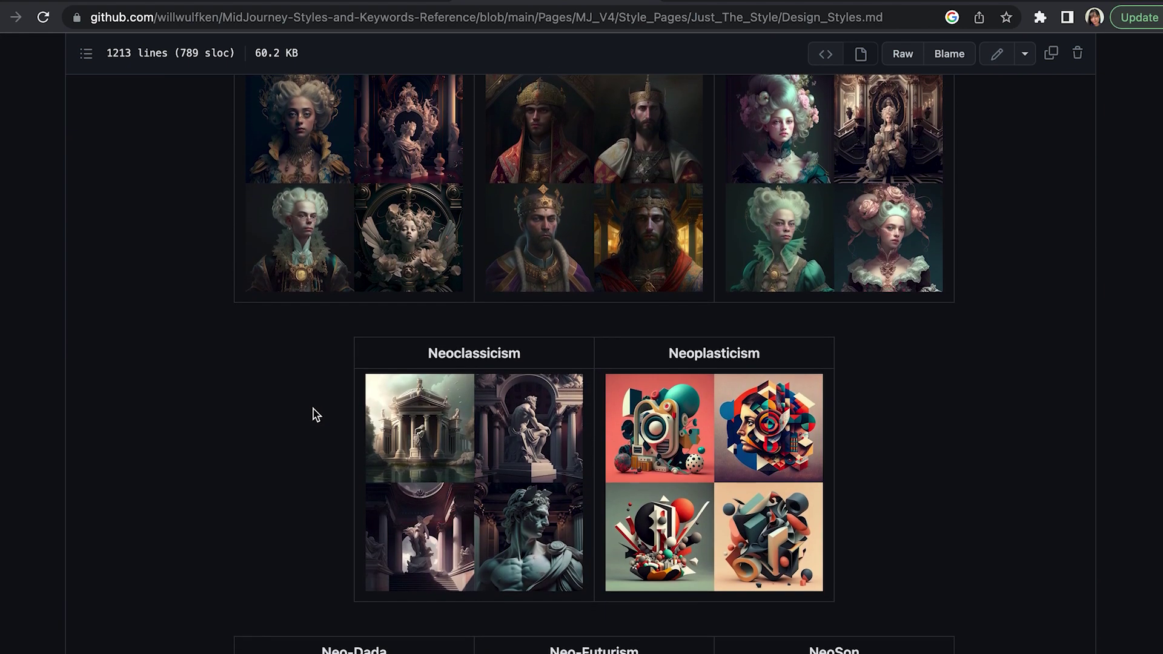
left_click(363, 4)
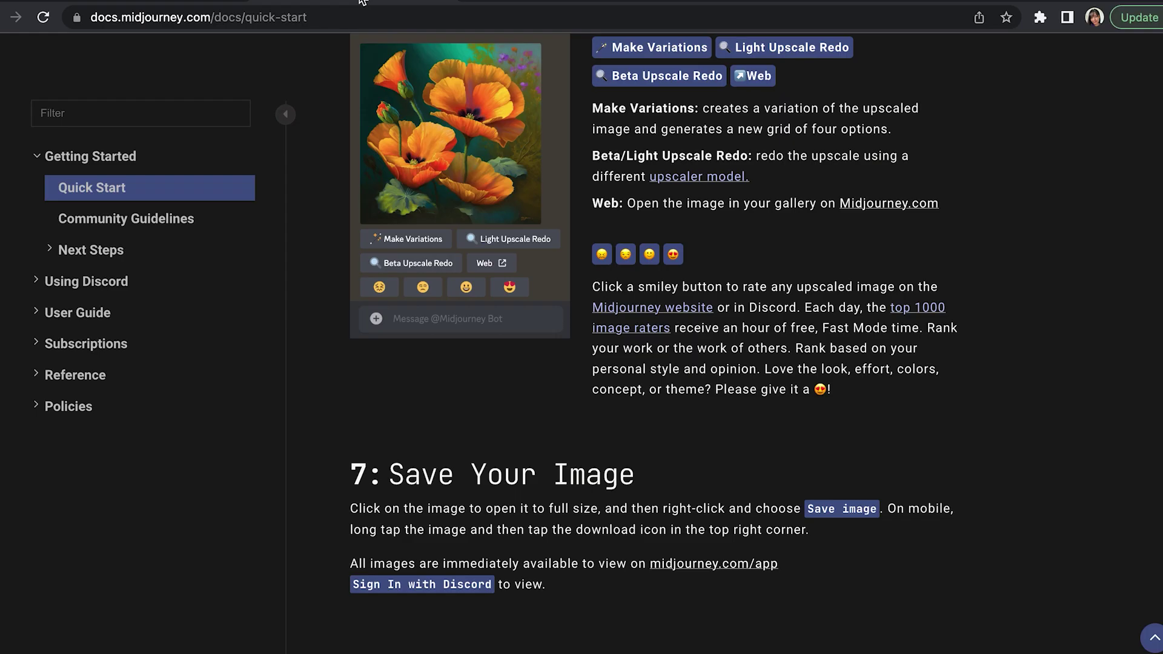
- Switch to Discord and scroll #newbies-198 to the finished elephant tea cup grid
key("ctrl+Tab")
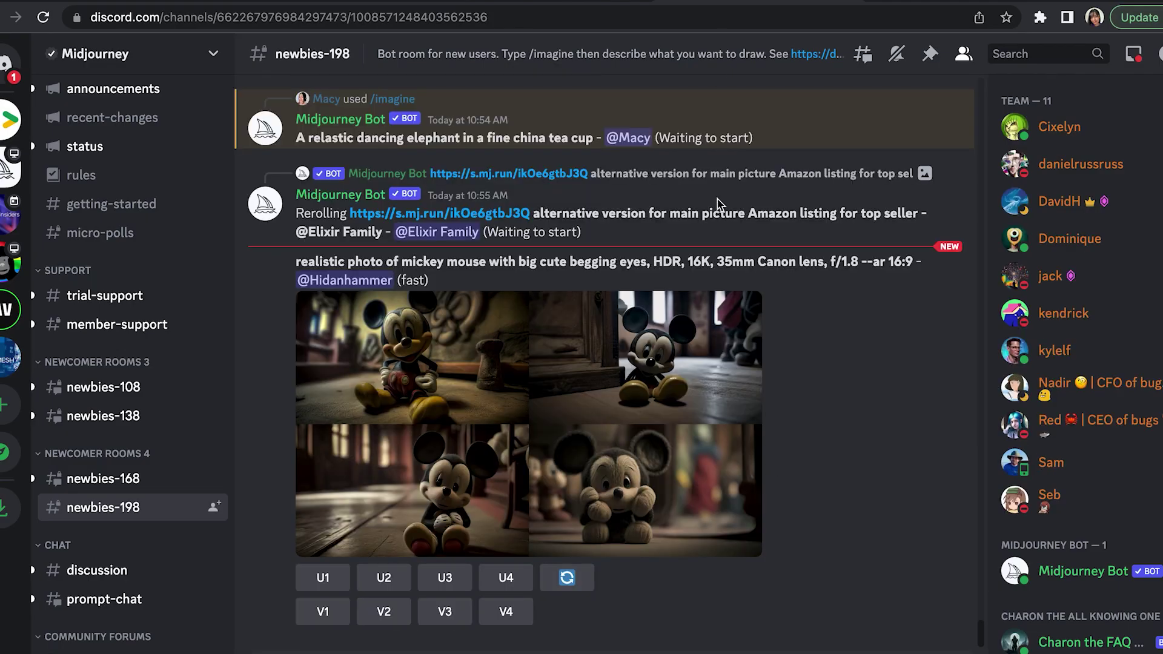
scroll(786, 188, "up", 2)
scroll(787, 187, "up", 10)
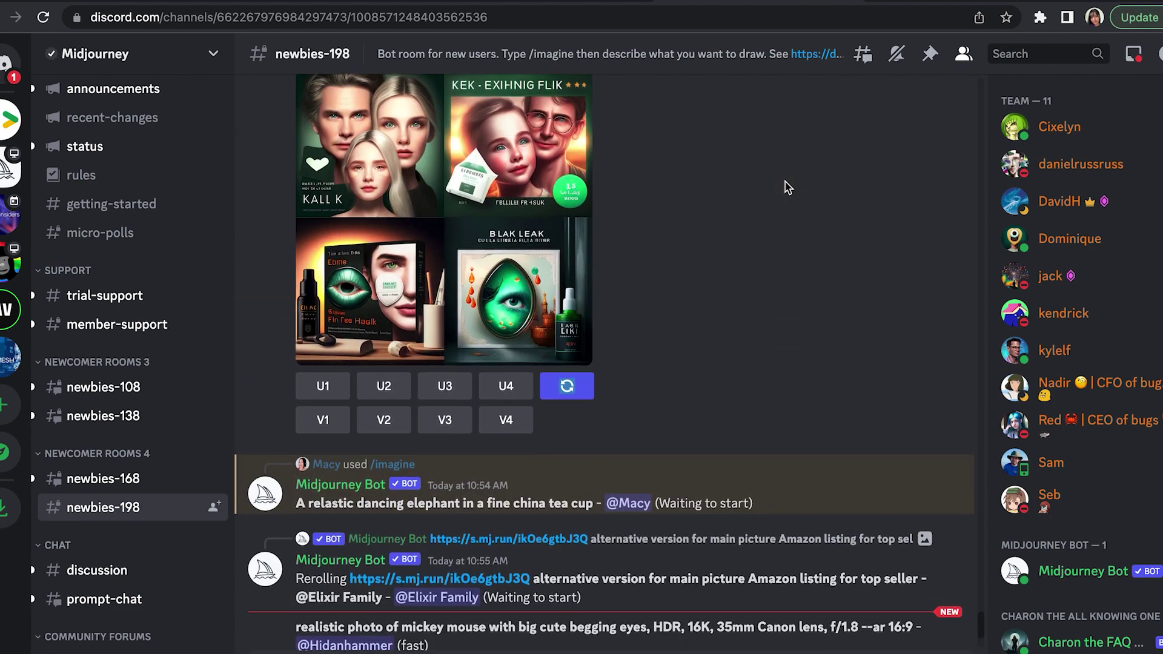
scroll(786, 187, "up", 8)
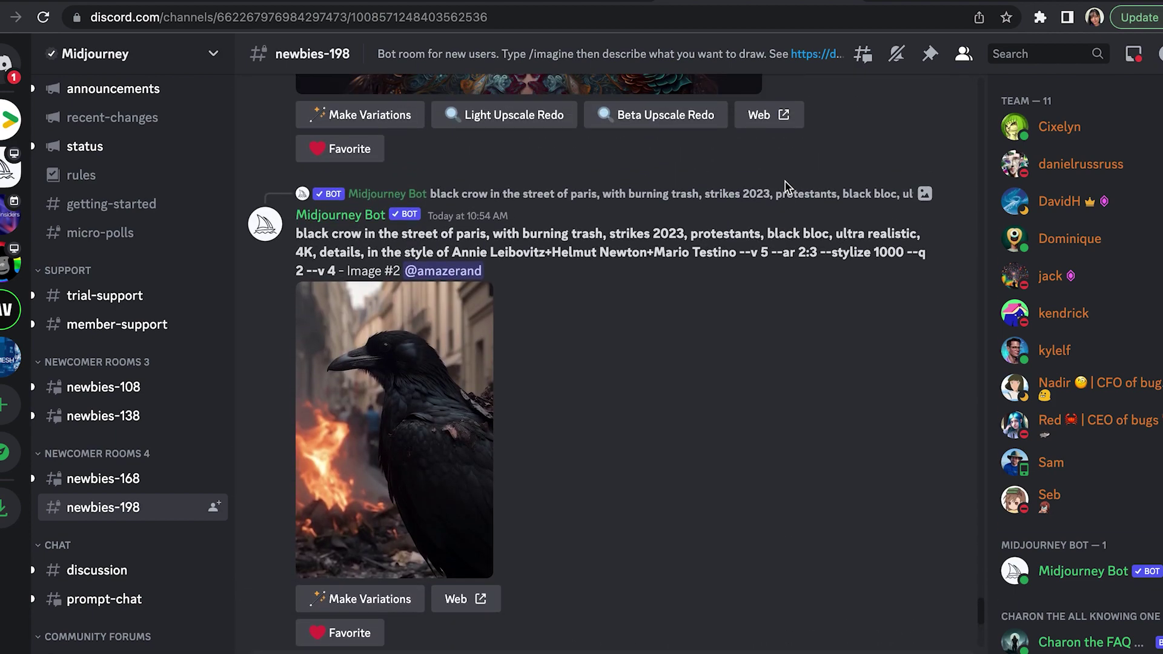
scroll(787, 188, "down", 10)
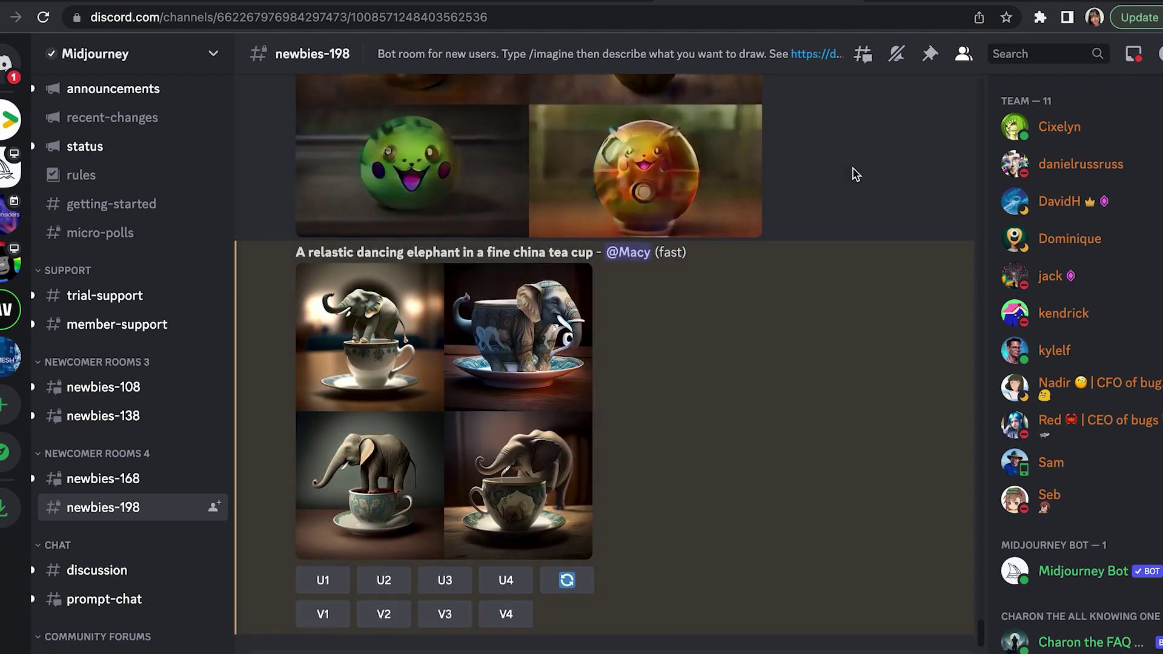
scroll(854, 175, "up", 5)
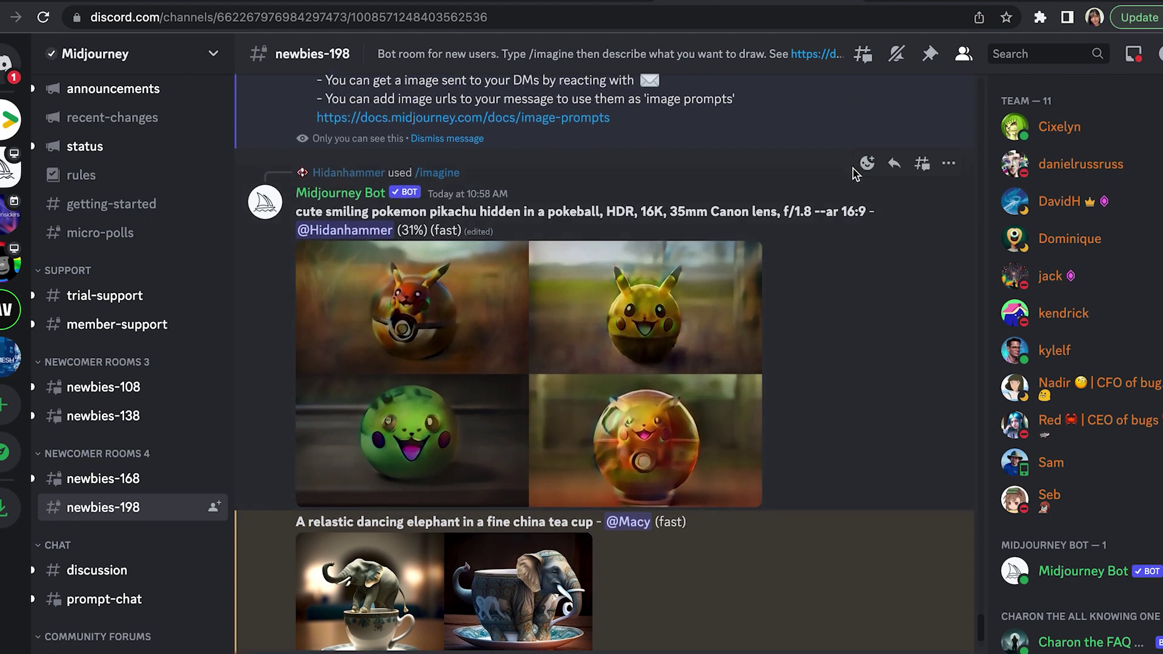
scroll(871, 347, "down", 1)
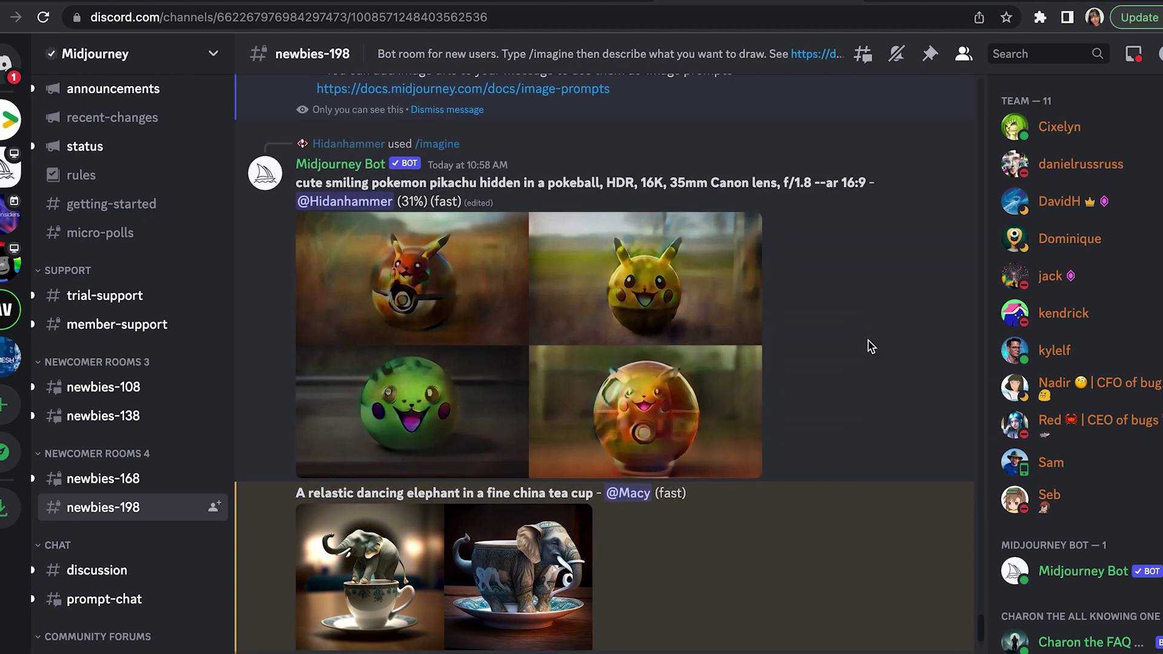
scroll(871, 347, "down", 4)
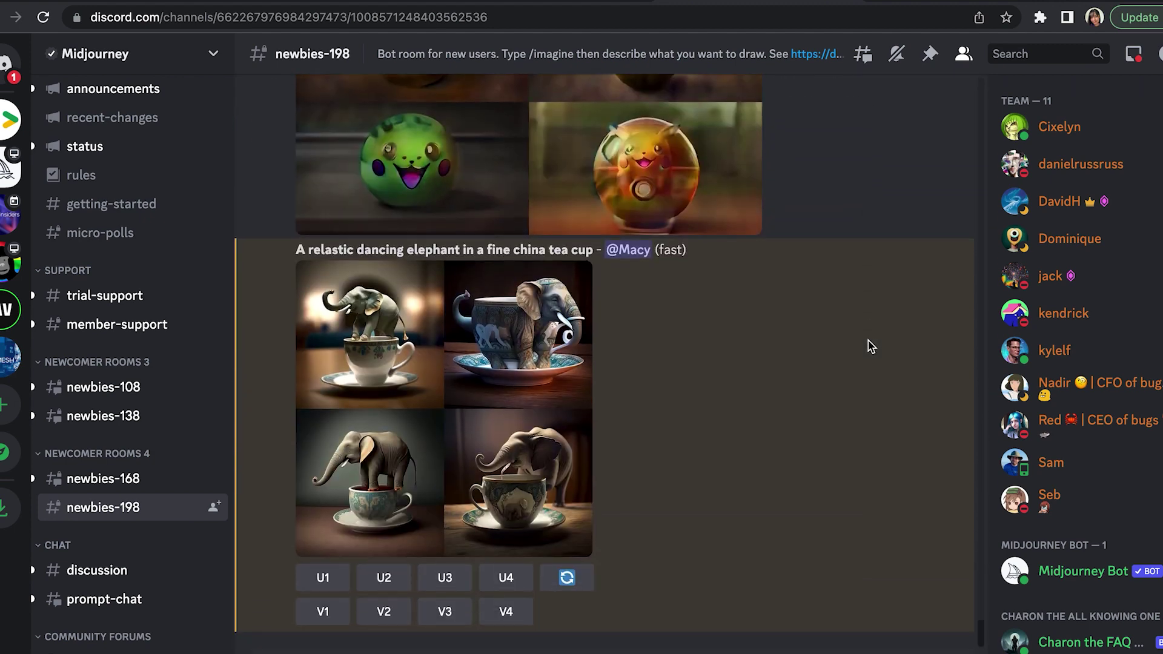
- Paste the elephant prompt after 'Glassmorphism' in a new prompt and prefix it with 'colorful'
left_click(419, 384)
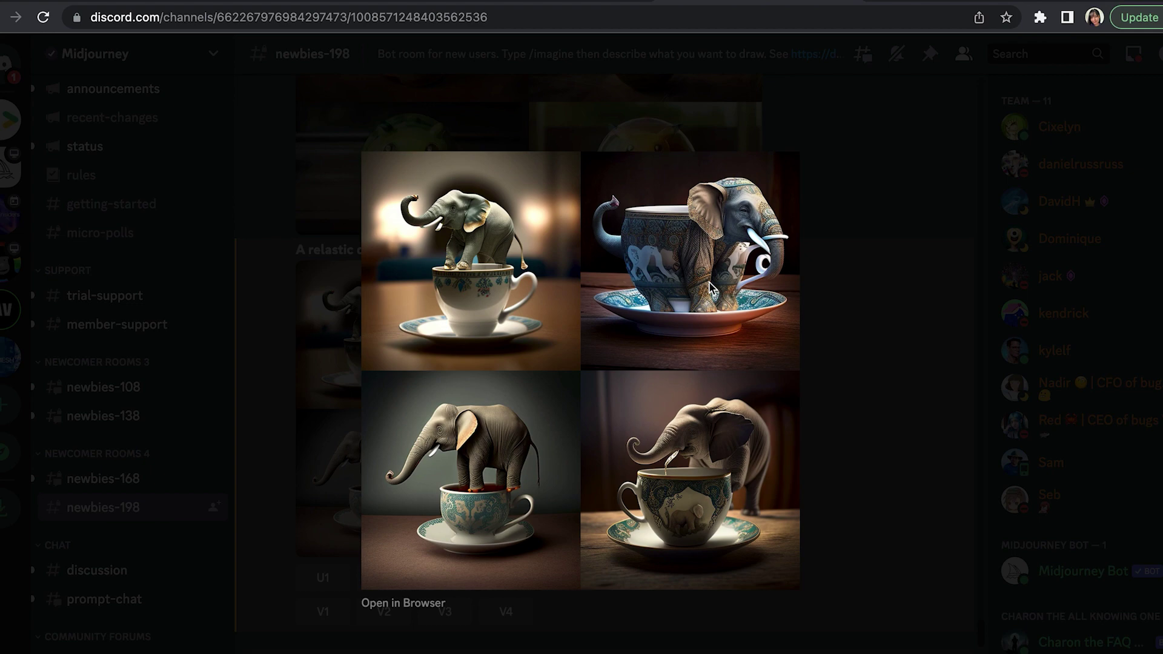
key("Escape")
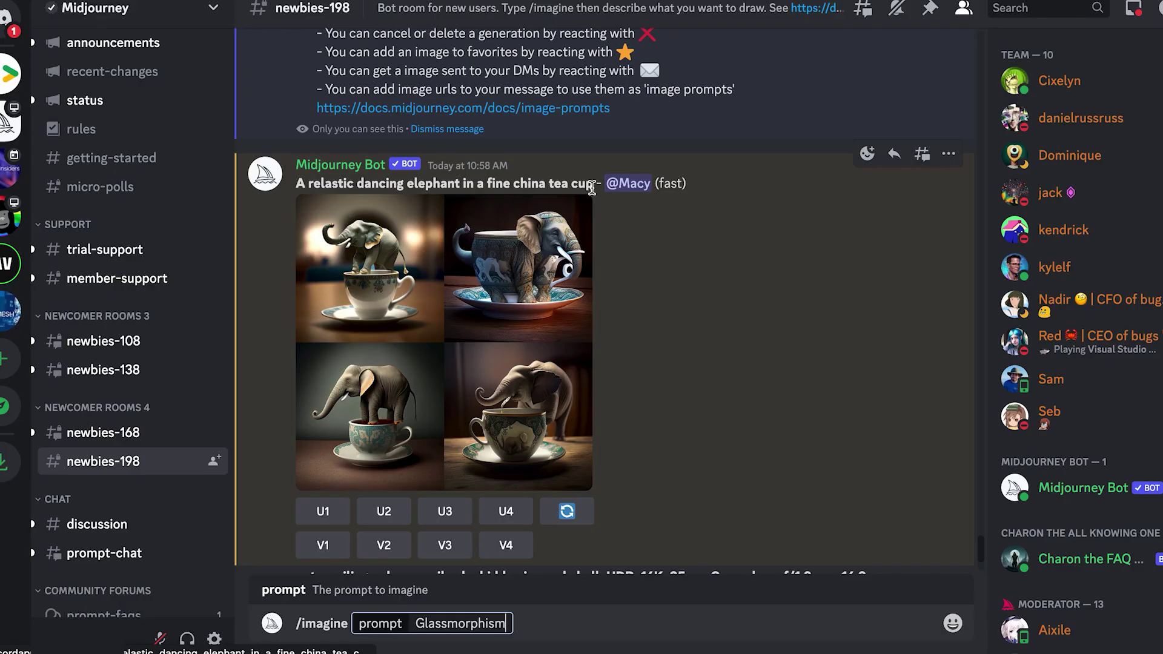
left_click_drag(593, 229, 412, 221)
left_click_drag(412, 176, 505, 626)
key("super+c")
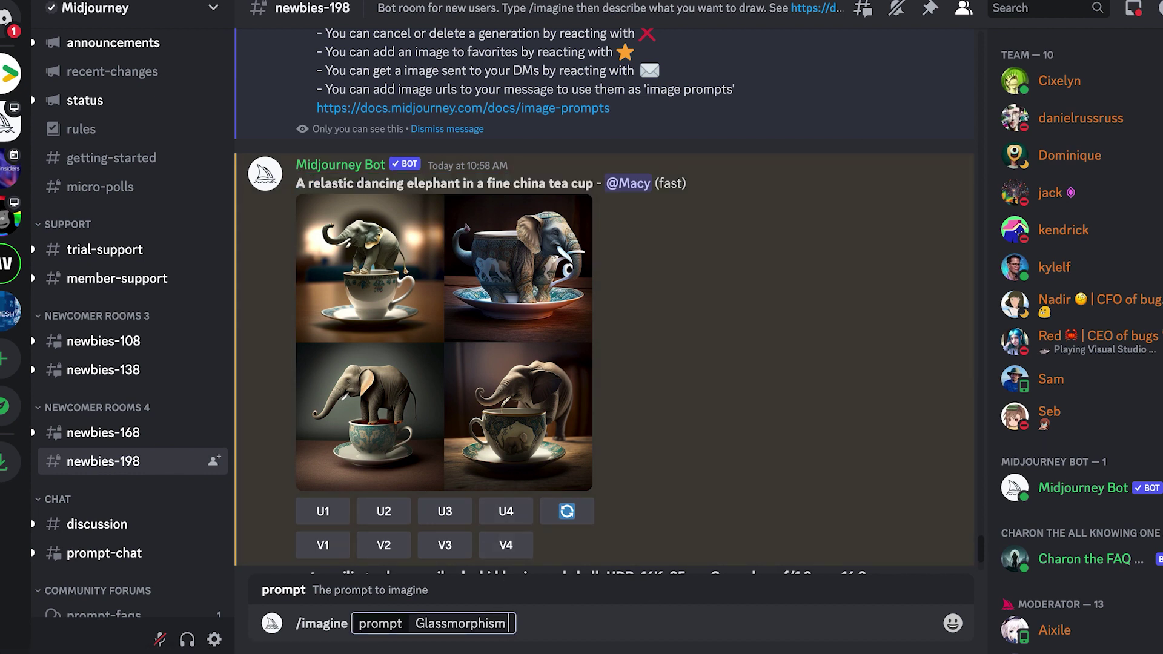
key("super+v")
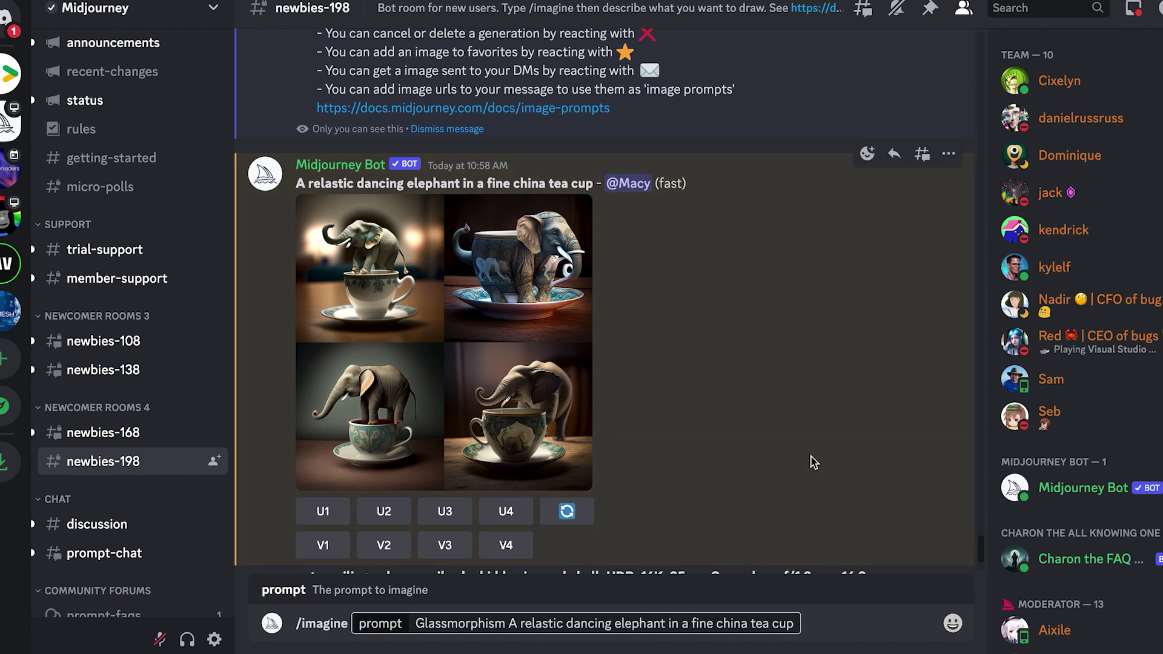
left_click(416, 626)
type("colorfu")
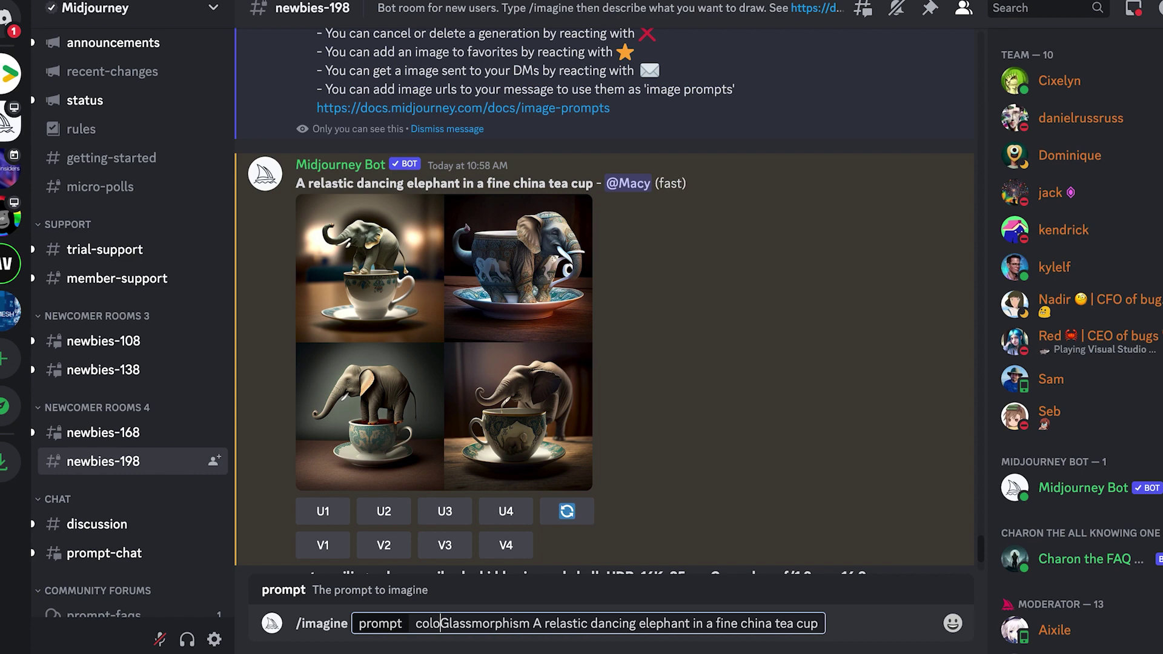
type("l")
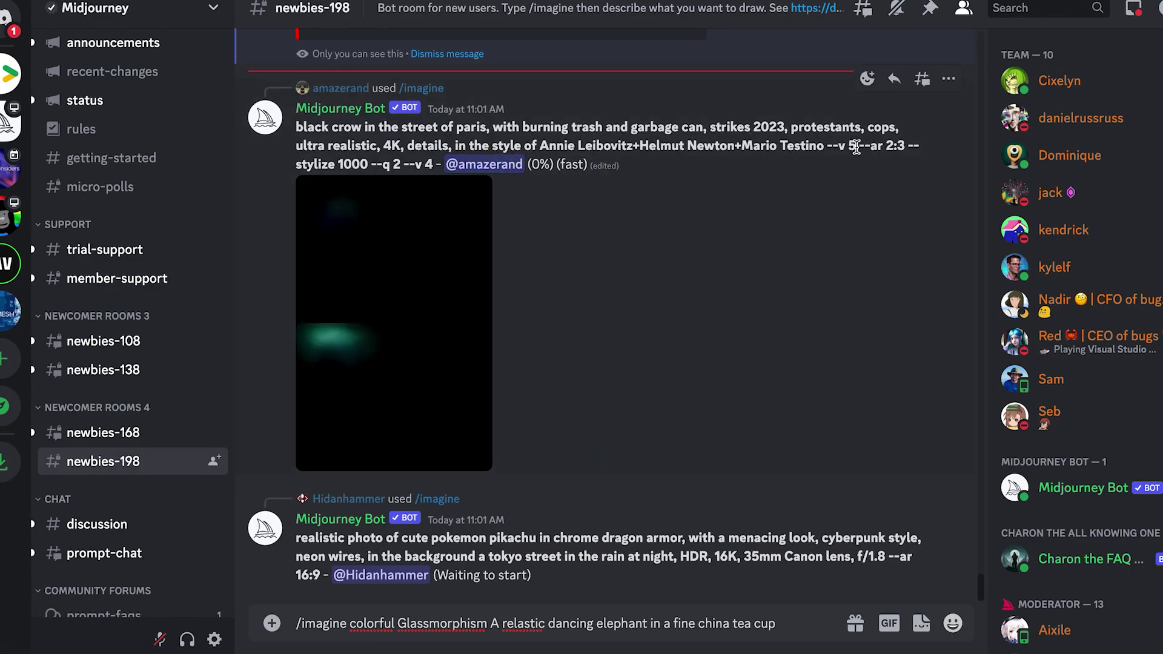
- Copy --v 5 from the crow prompt, append it to the elephant prompt and send it
left_click_drag(855, 145, 826, 147)
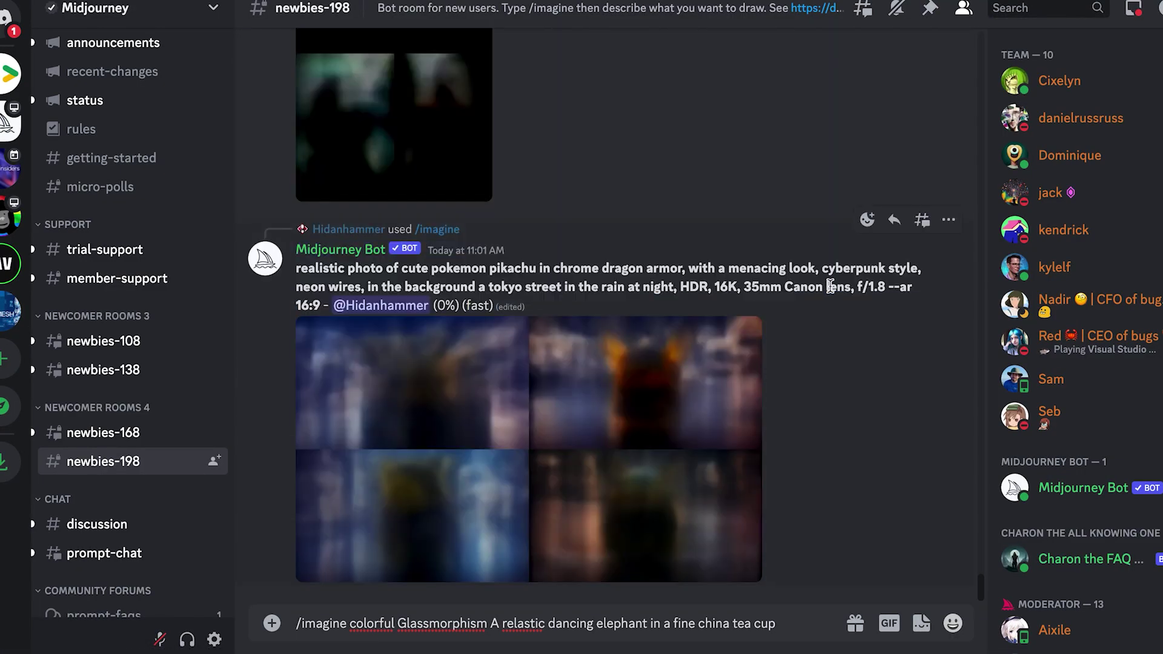
scroll(831, 290, "up", 5)
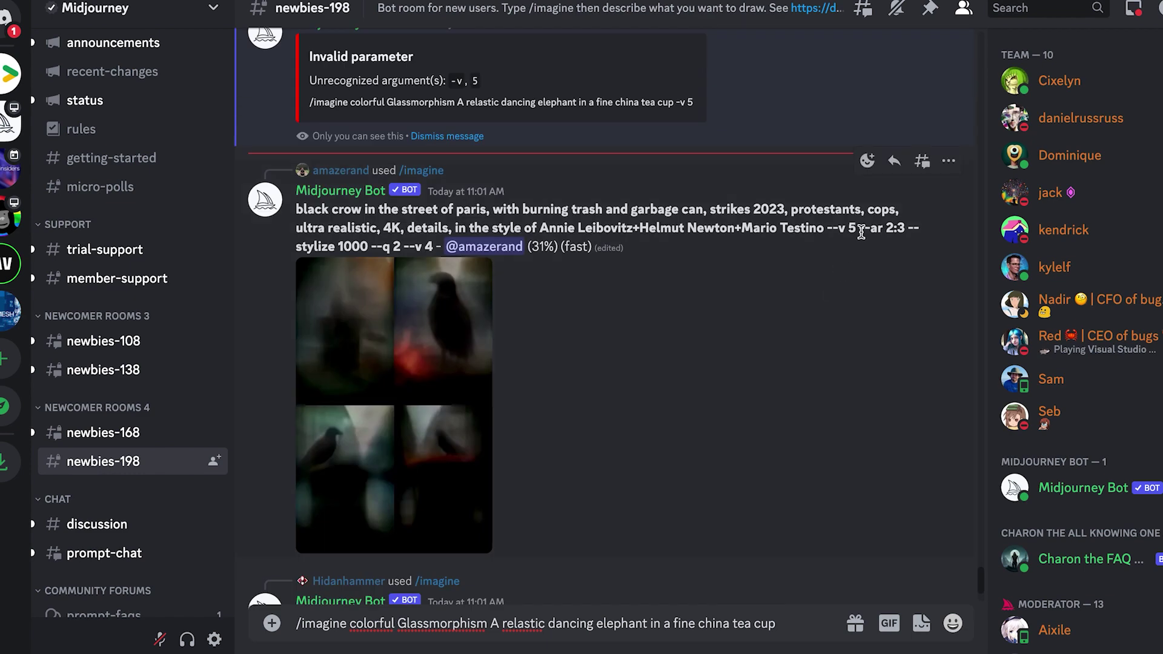
left_click_drag(859, 229, 823, 229)
key("ctrl+c")
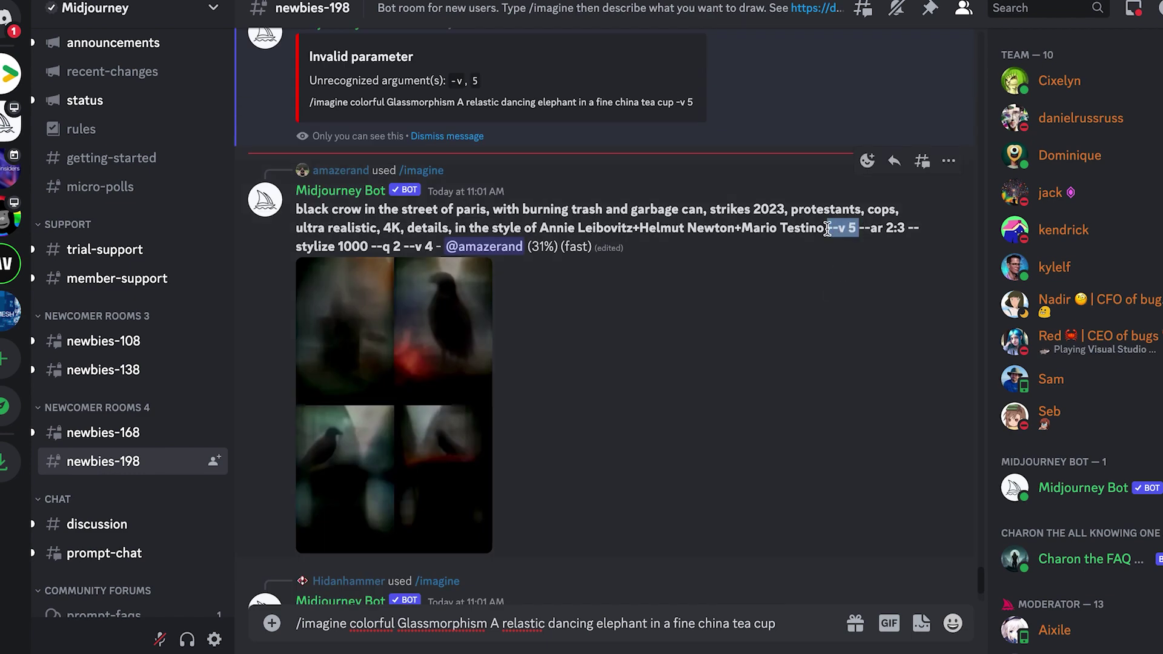
left_click(802, 622)
key("ctrl+v")
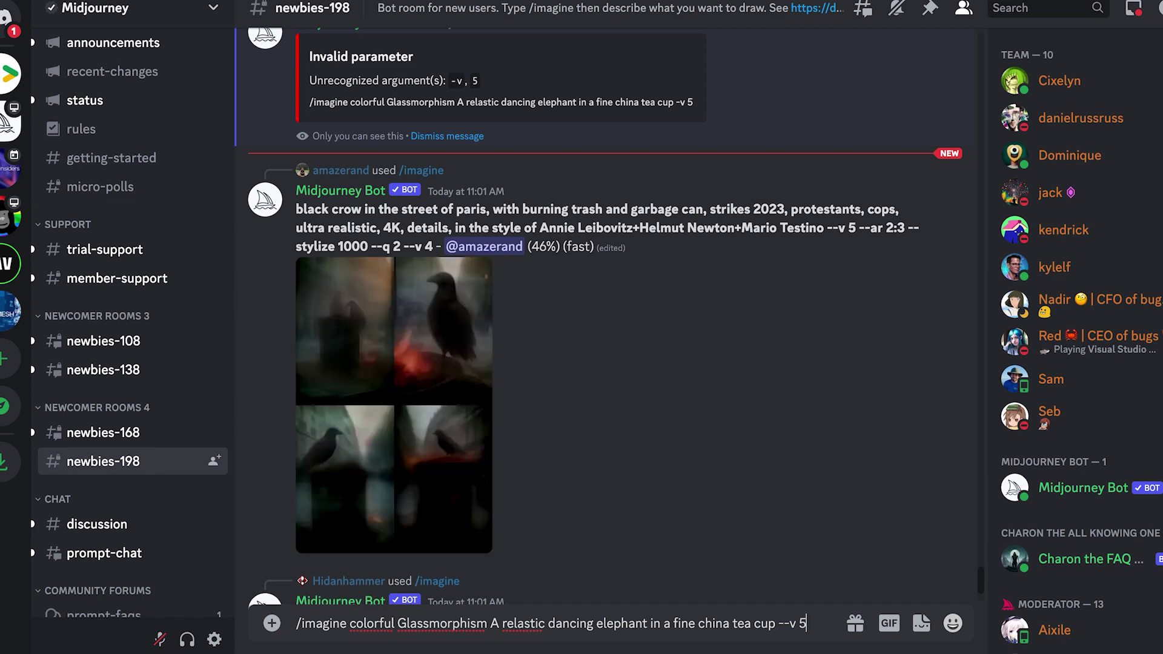
key("Return")
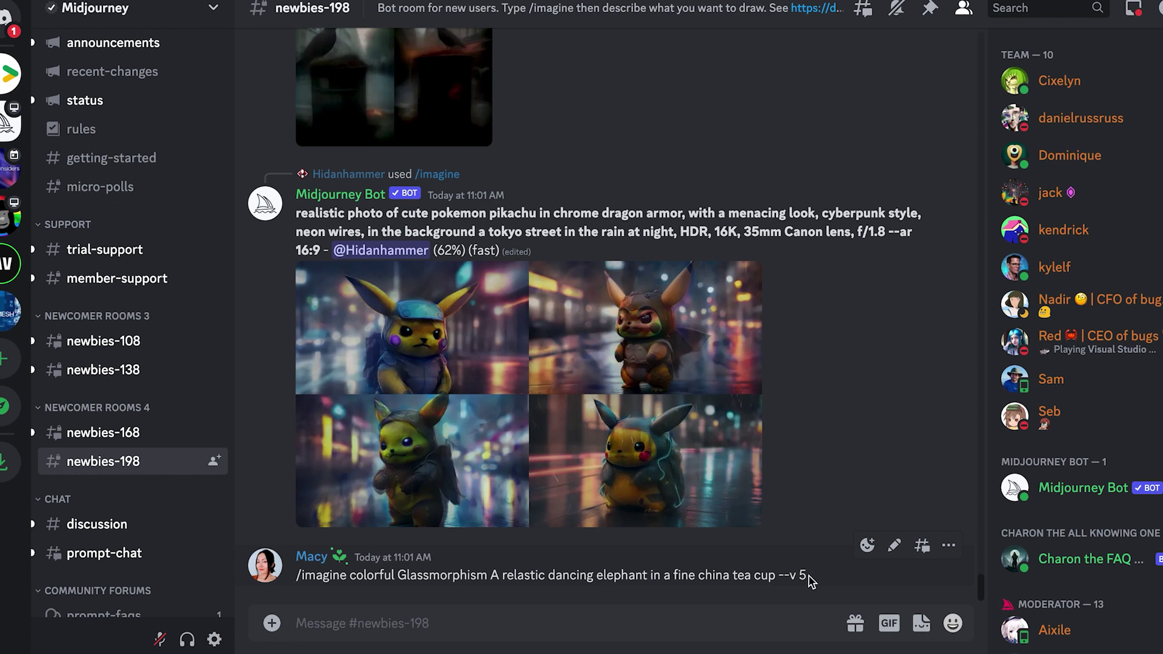
- Resend the posted colorful Glassmorphism elephant text as a proper /imagine request
left_click_drag(809, 580, 352, 572)
key("ctrl+c")
left_click(460, 627)
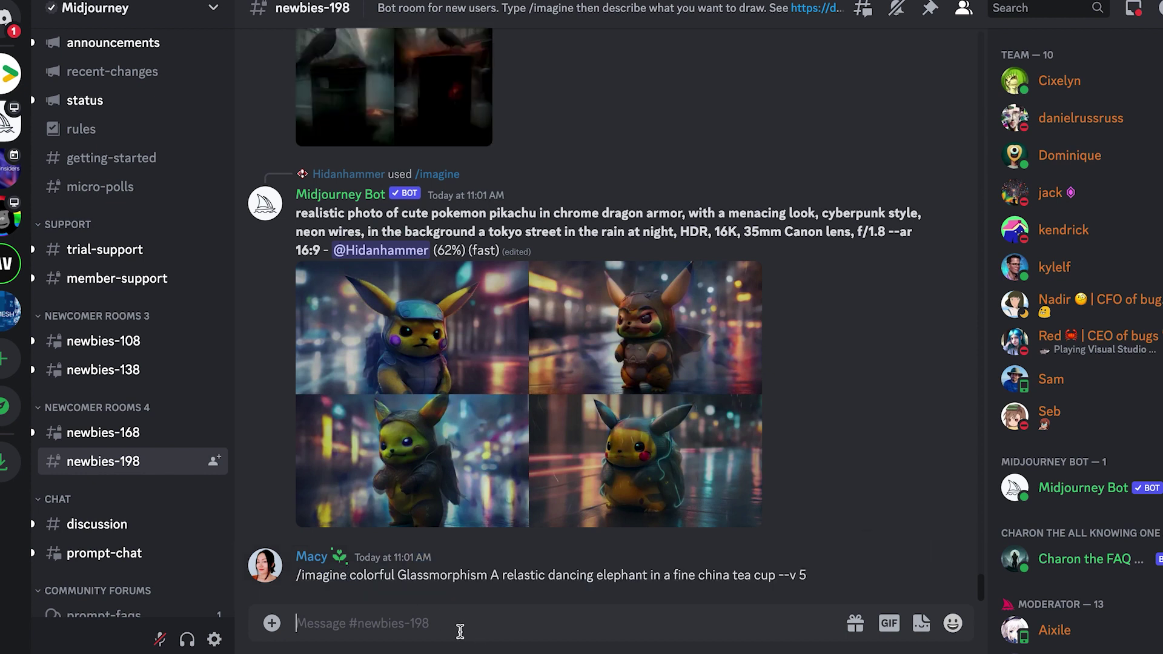
type("/i")
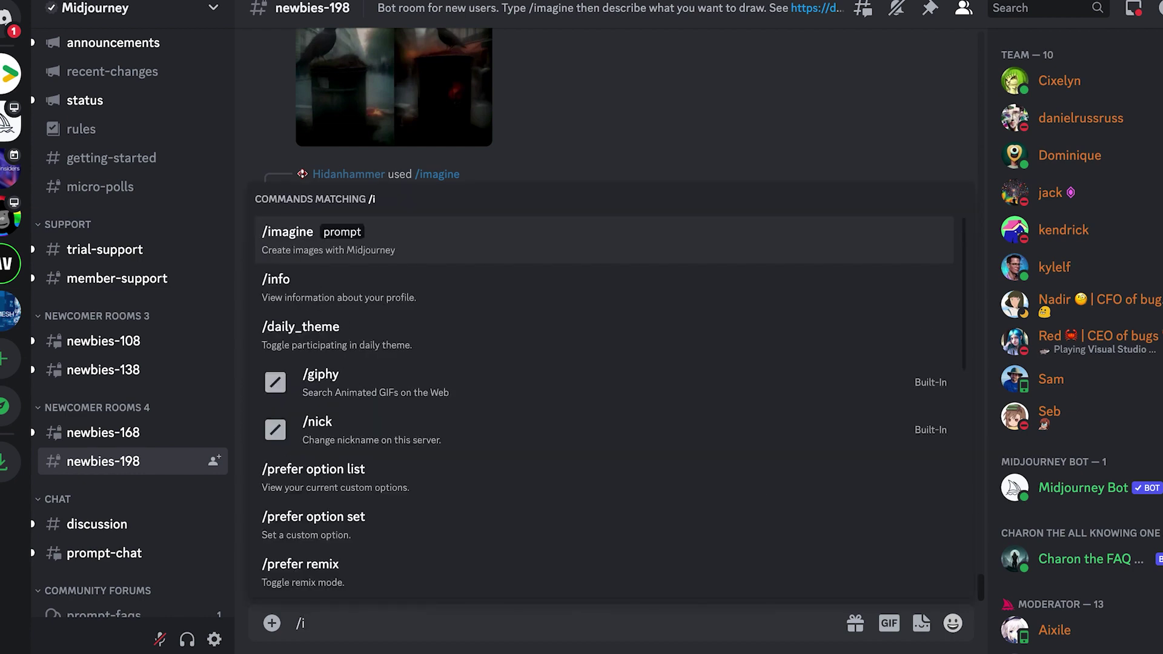
left_click(582, 244)
key("ctrl+v")
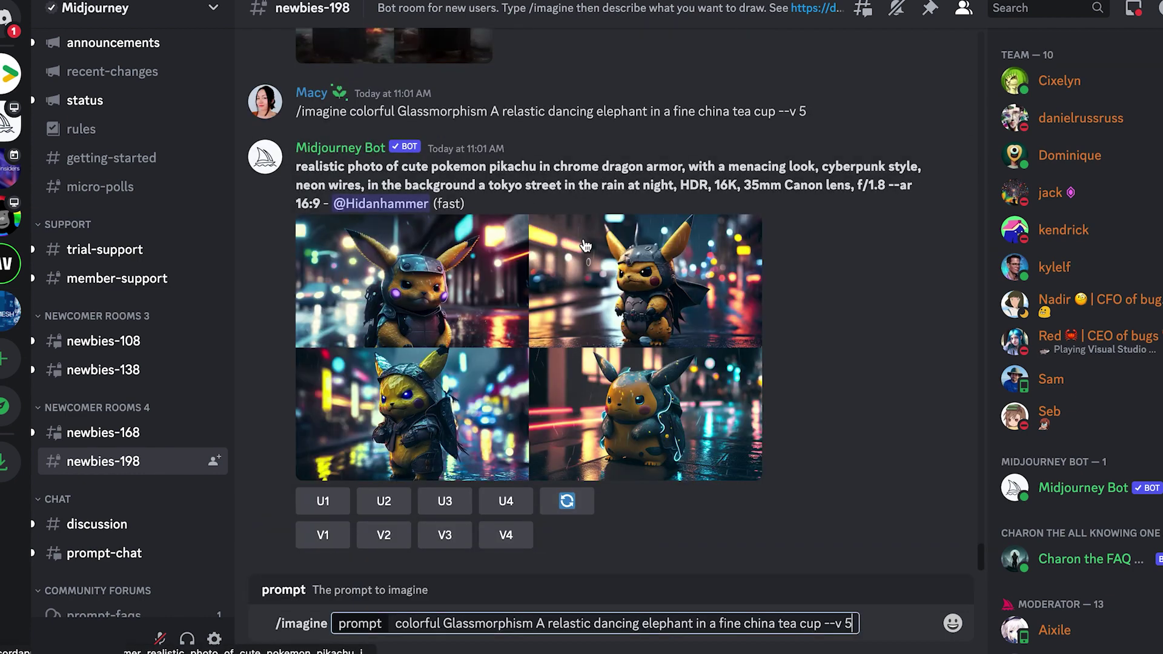
key("Return")
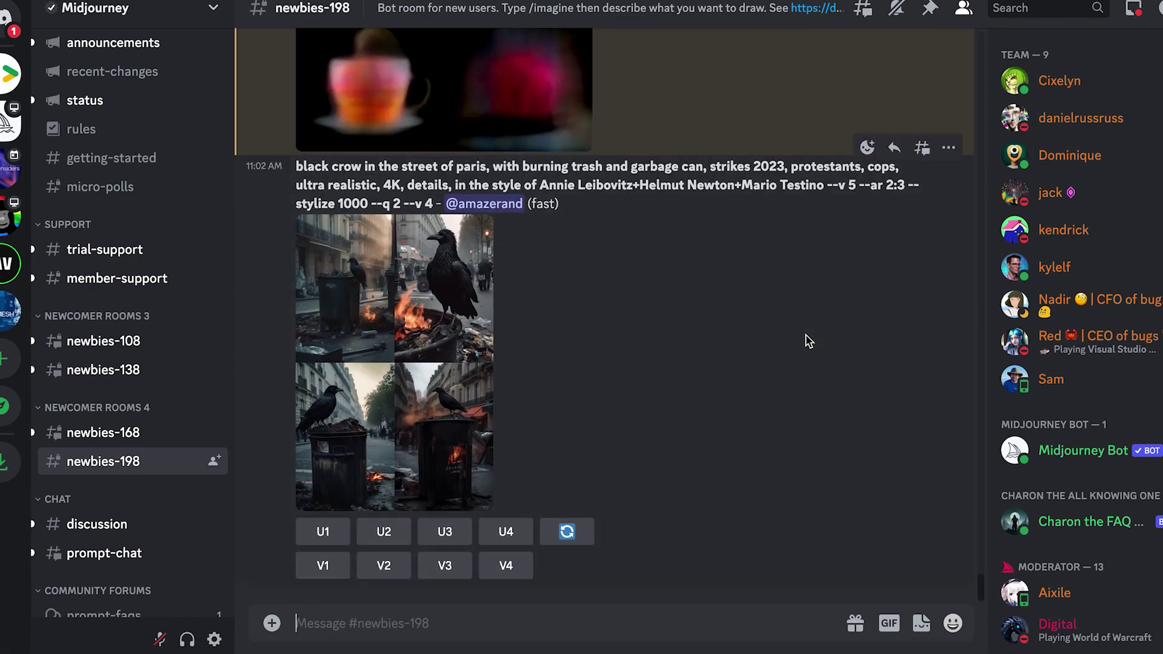
- Preview the crow images, then scroll to the finished colorful glass elephant grid
left_click(360, 270)
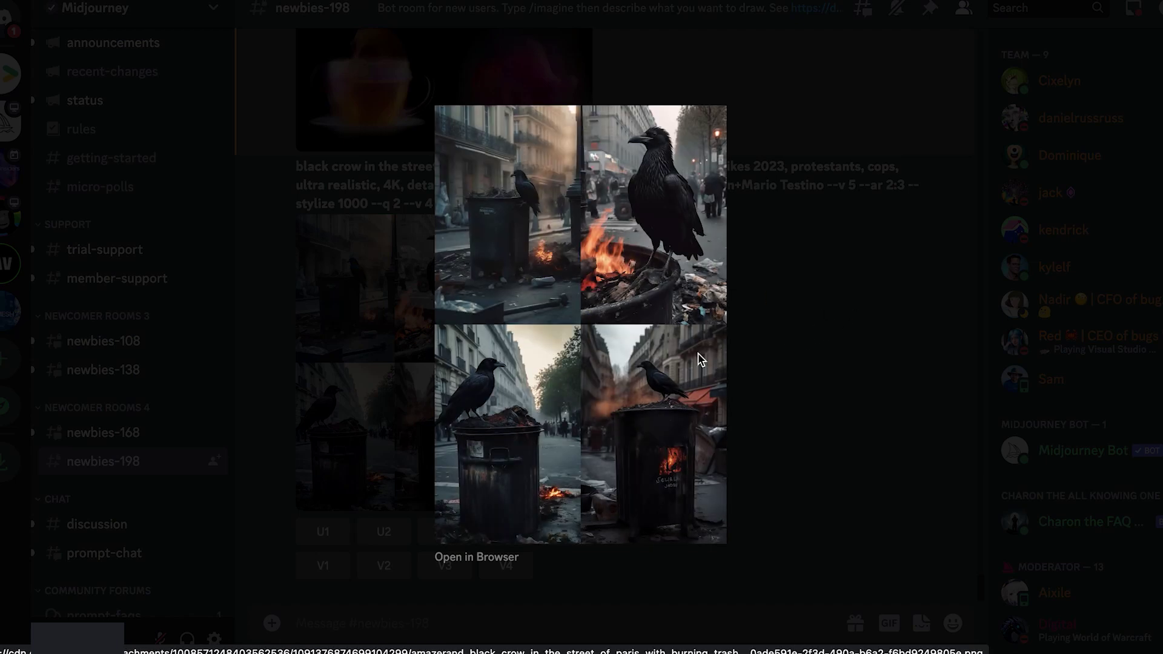
left_click(812, 295)
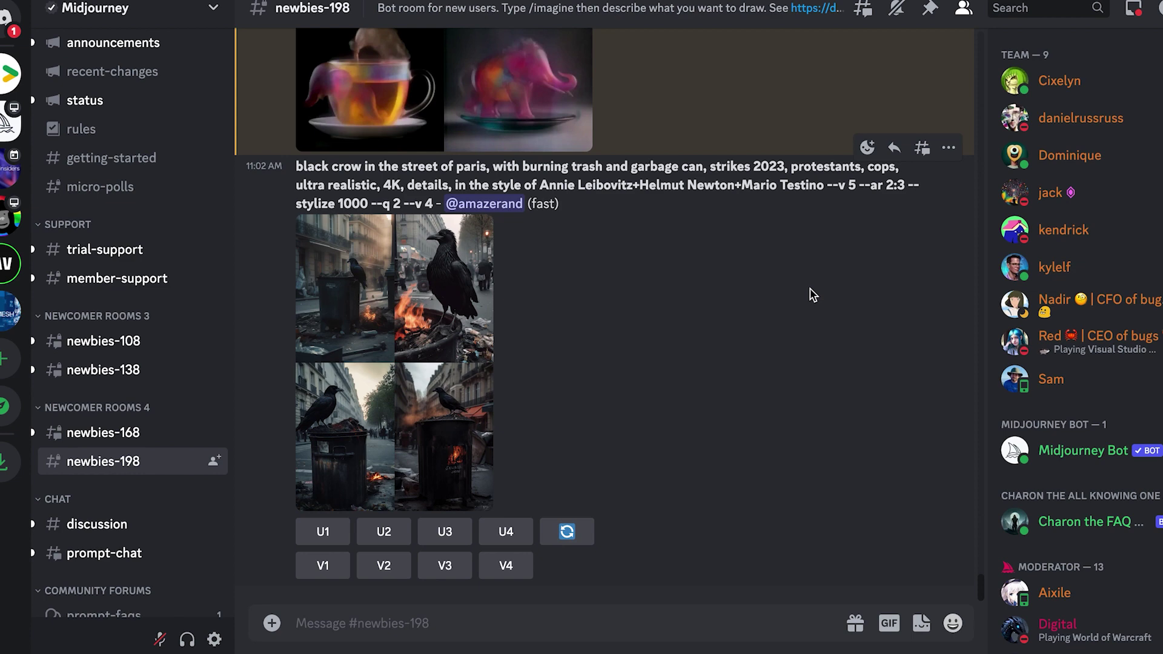
scroll(809, 293, "up", 5)
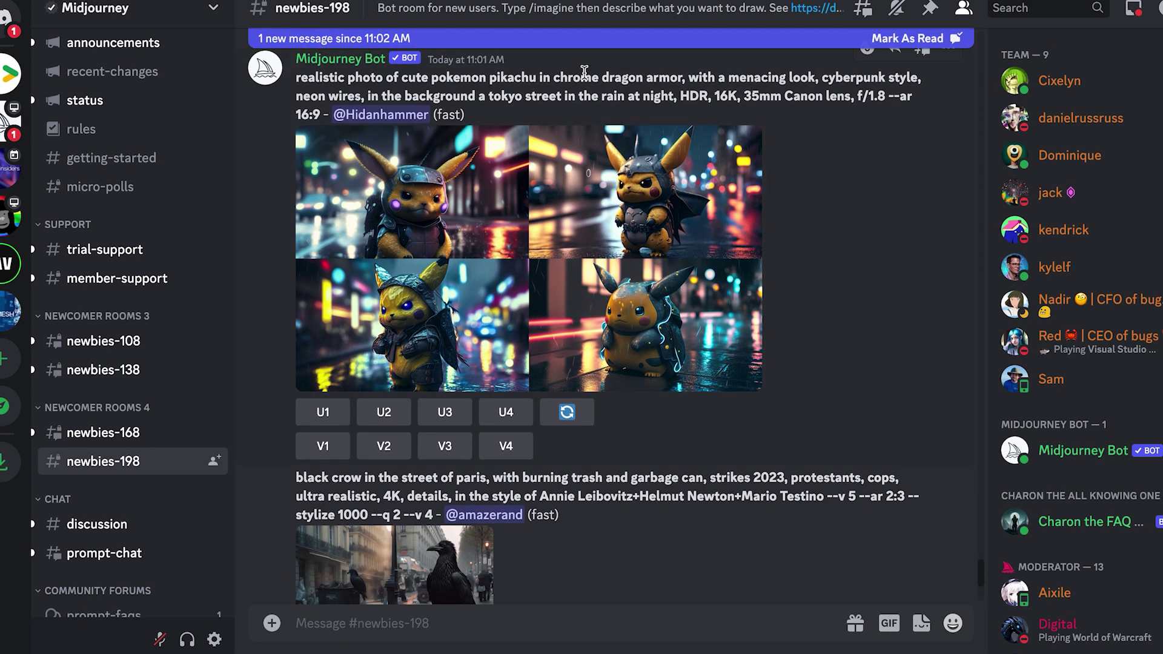
scroll(630, 91, "up", 1)
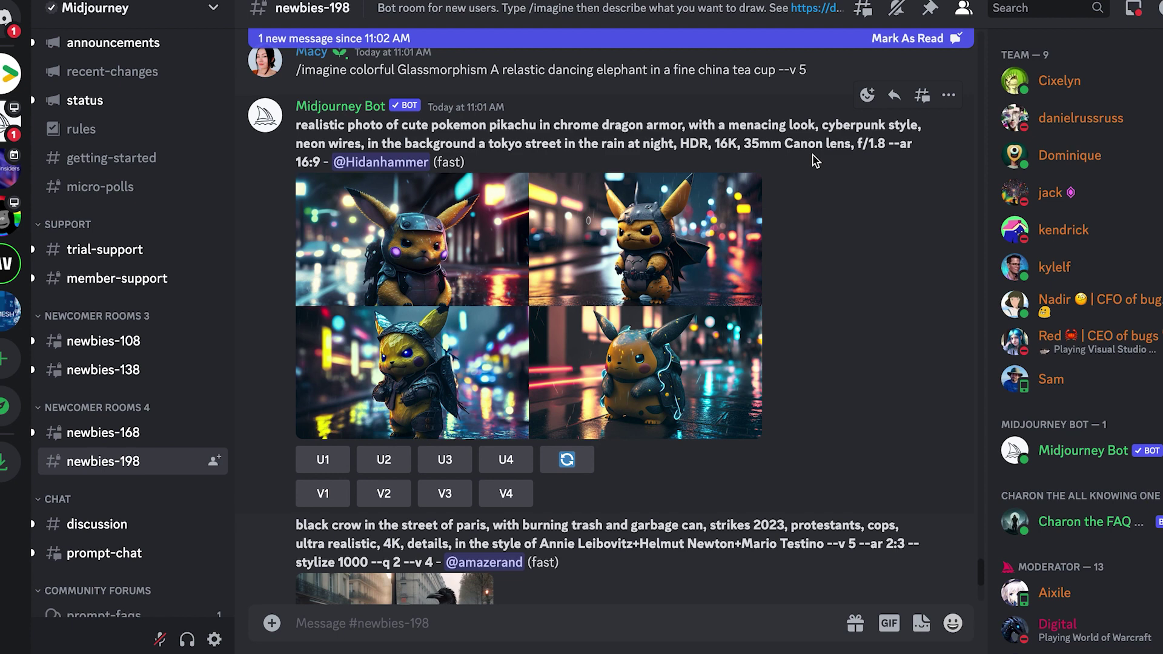
scroll(814, 161, "down", 12)
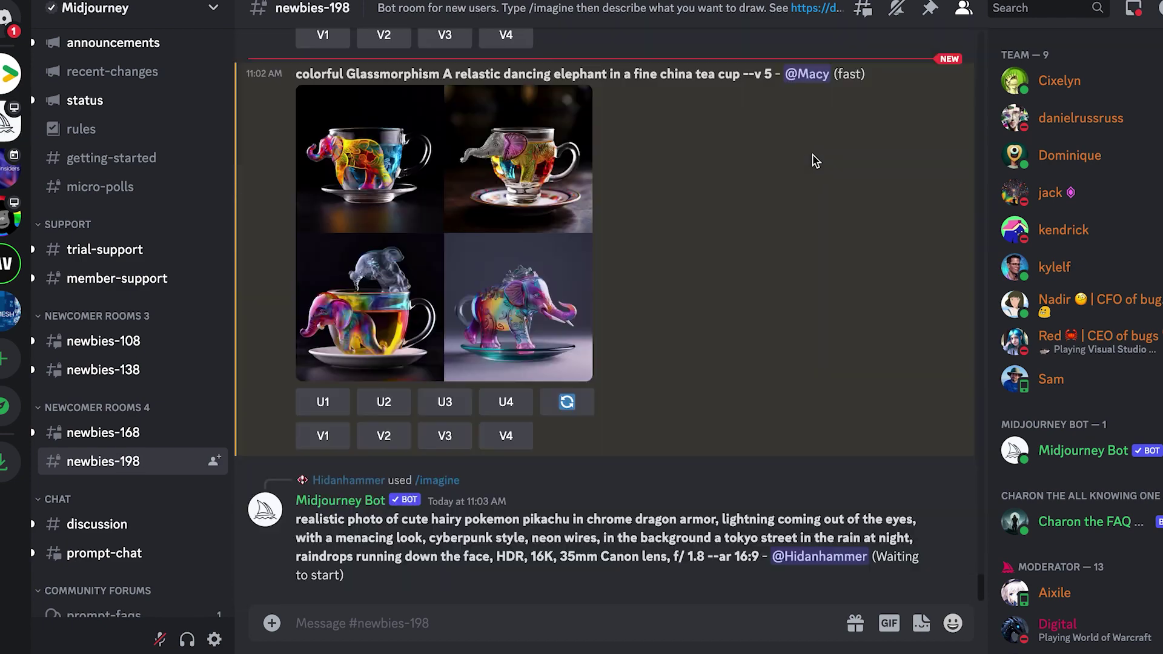
- Preview the glass elephant grid, then request variations of the fourth image with V4
left_click(511, 244)
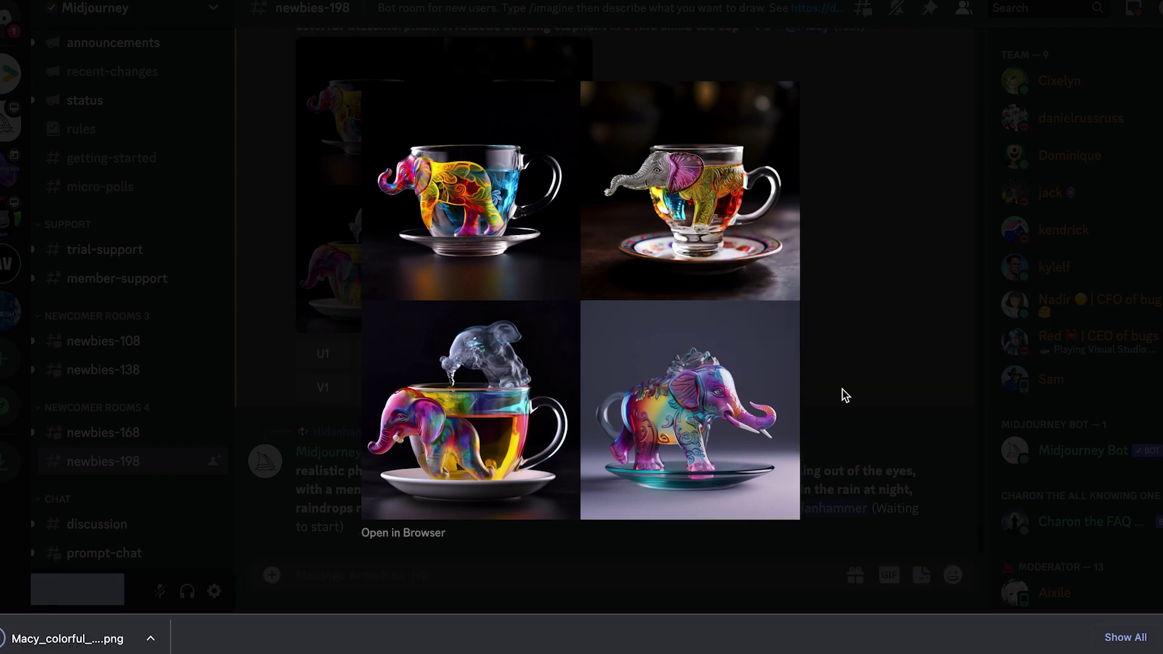
left_click(844, 395)
scroll(660, 189, "up", 6)
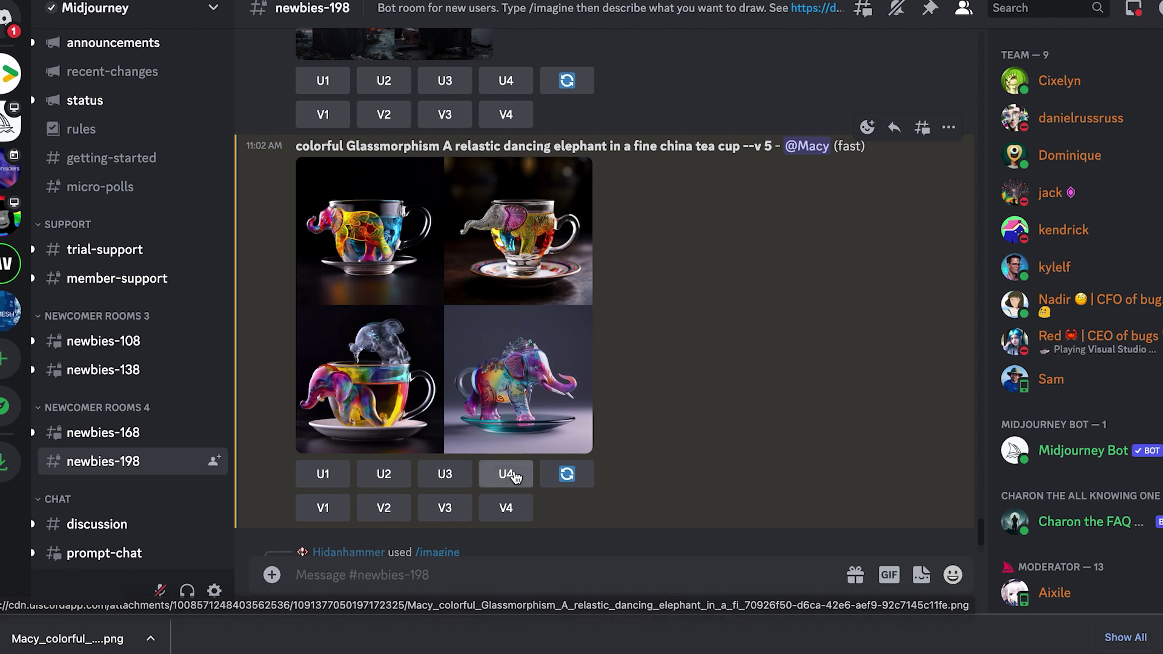
left_click(506, 508)
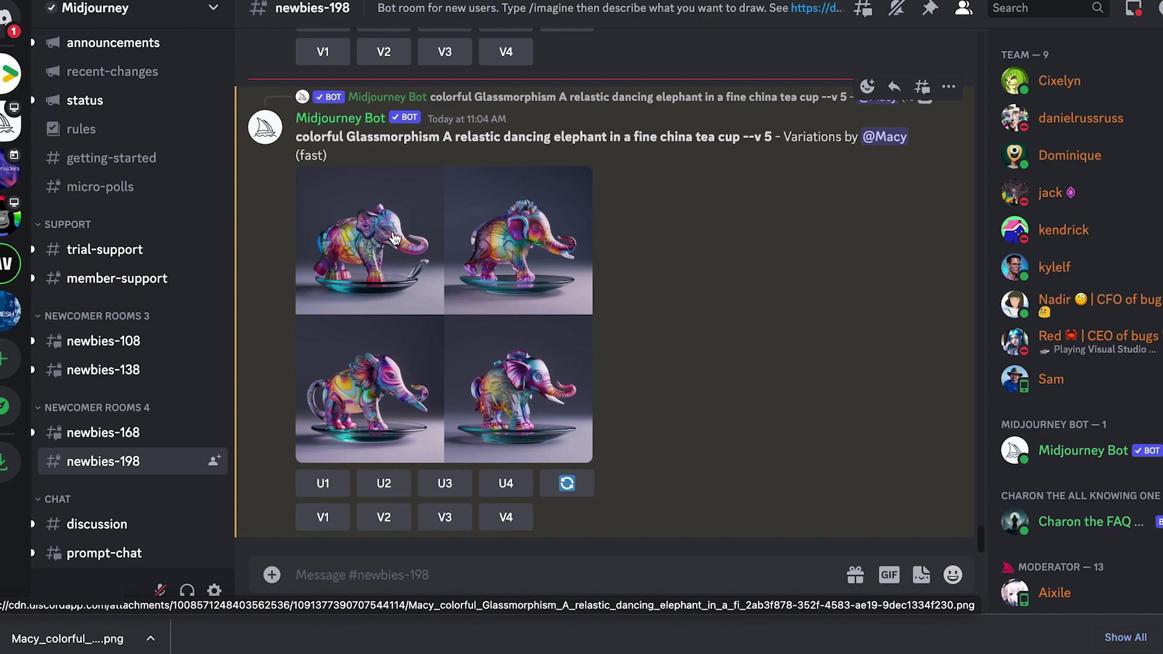
- Upscale the first glass-saucer elephant variation (U1) and open the resulting Image #1 enlarged
left_click(325, 484)
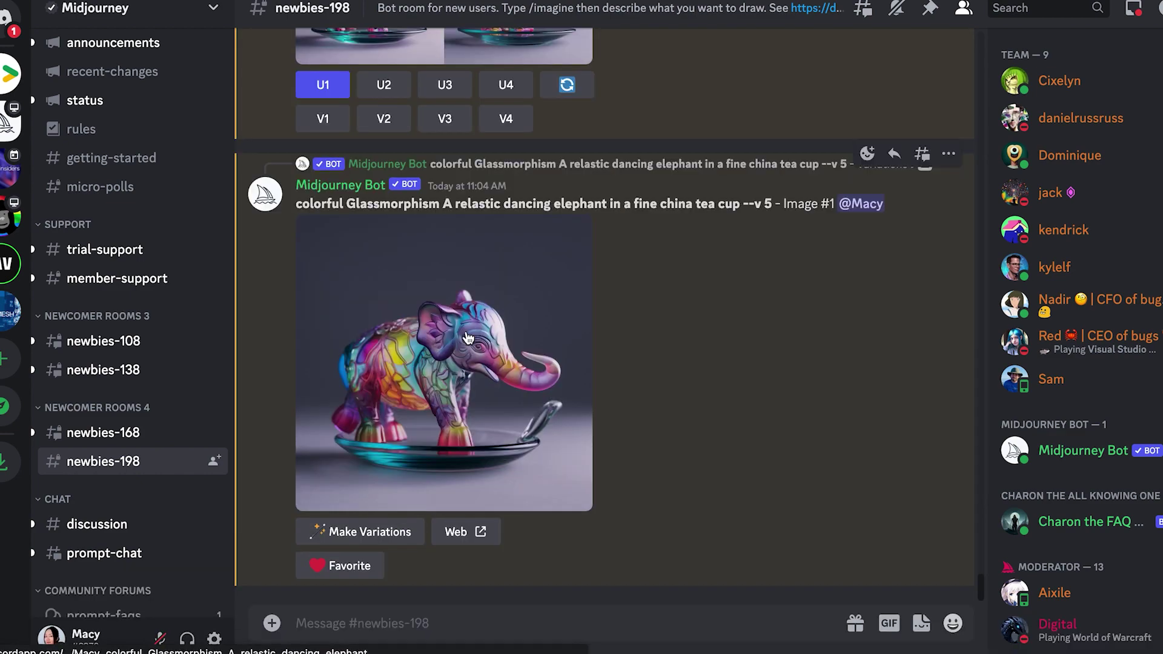
left_click(486, 308)
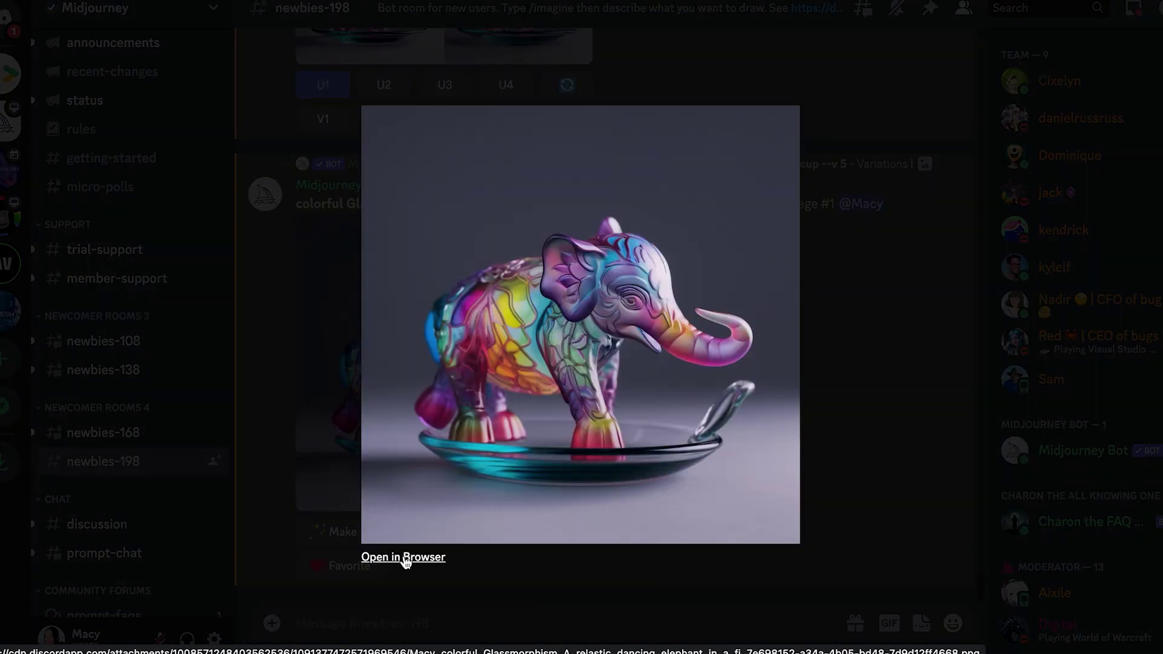